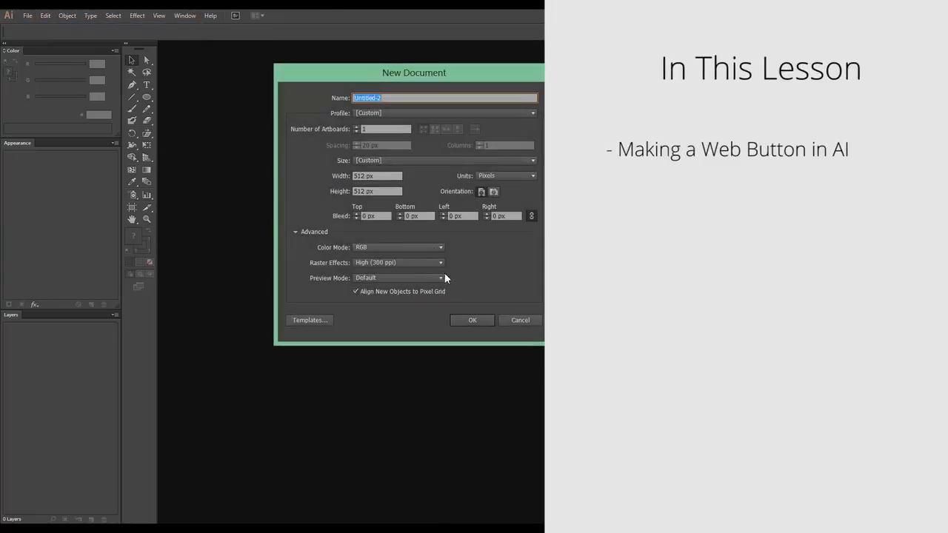
# - Create a new 512 x 512 px RGB document at 300 ppi with new objects aligned to the pixel grid
pyautogui.click(474, 320)
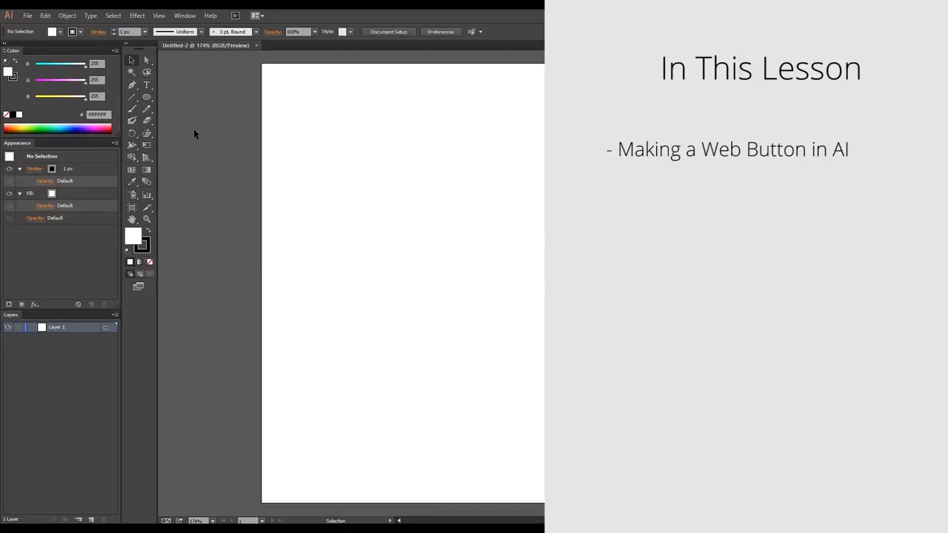
pyautogui.click(146, 96)
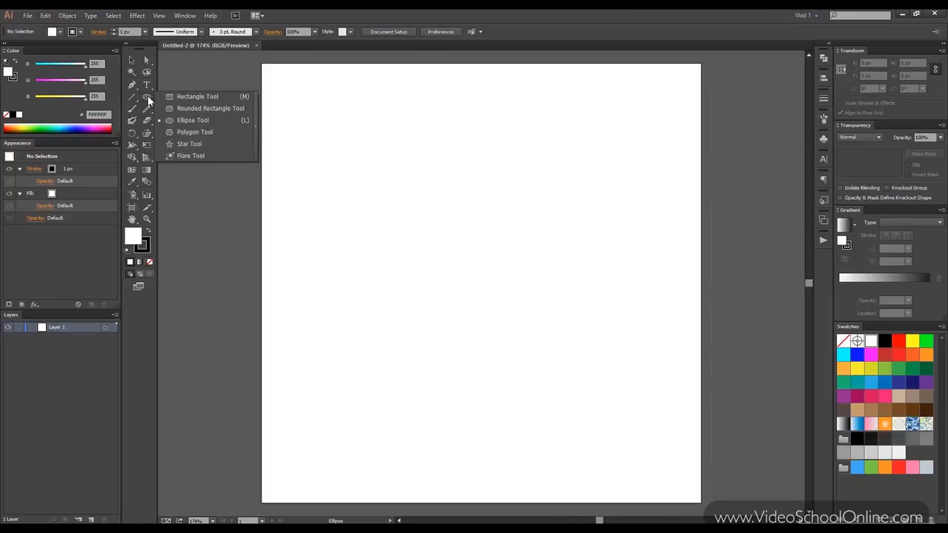
pyautogui.click(209, 101)
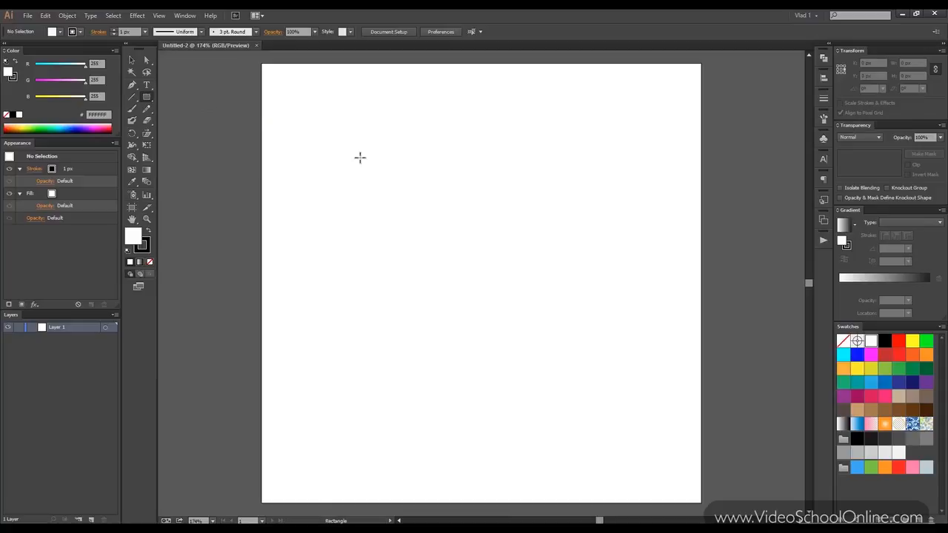
pyautogui.click(149, 96)
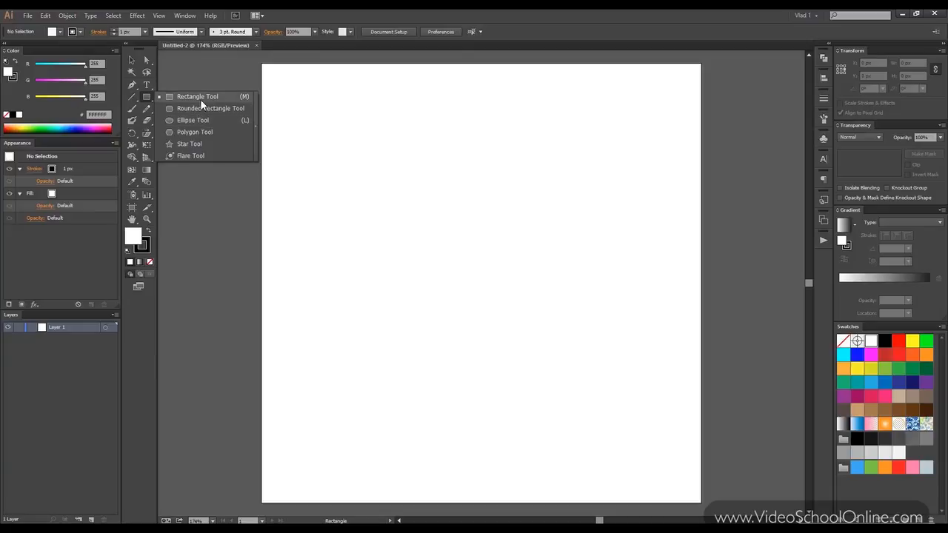
pyautogui.click(200, 97)
pyautogui.moveTo(379, 180)
pyautogui.mouseDown()
pyautogui.moveTo(557, 232)
pyautogui.moveTo(561, 221)
pyautogui.mouseUp()
pyautogui.hotkey('ctrl', 'z')
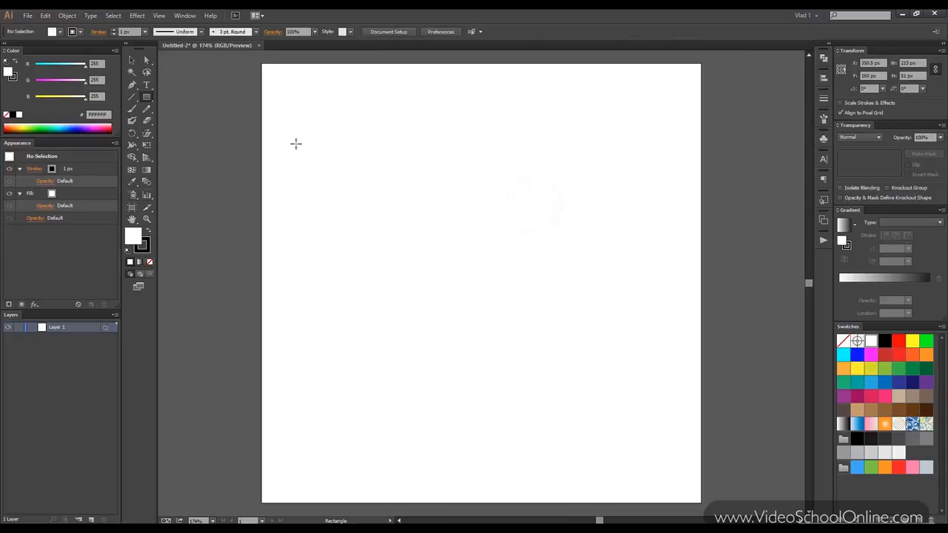
# - Add a point text object reading "Home" in the upper middle of the artboard
pyautogui.click(147, 85)
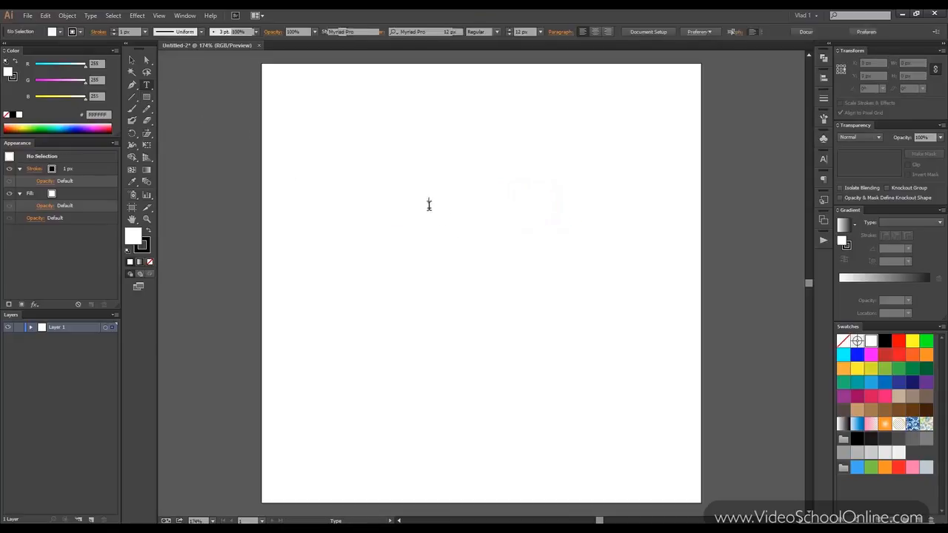
pyautogui.click(492, 247)
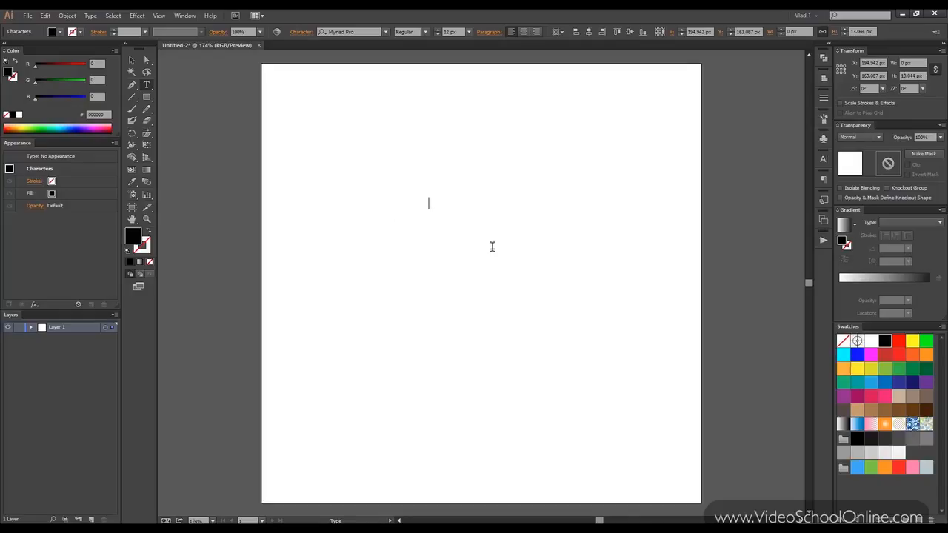
pyautogui.write('Home')
pyautogui.click(131, 59)
# - Change the font of the "Home" text to Lato Regular
pyautogui.click(348, 32)
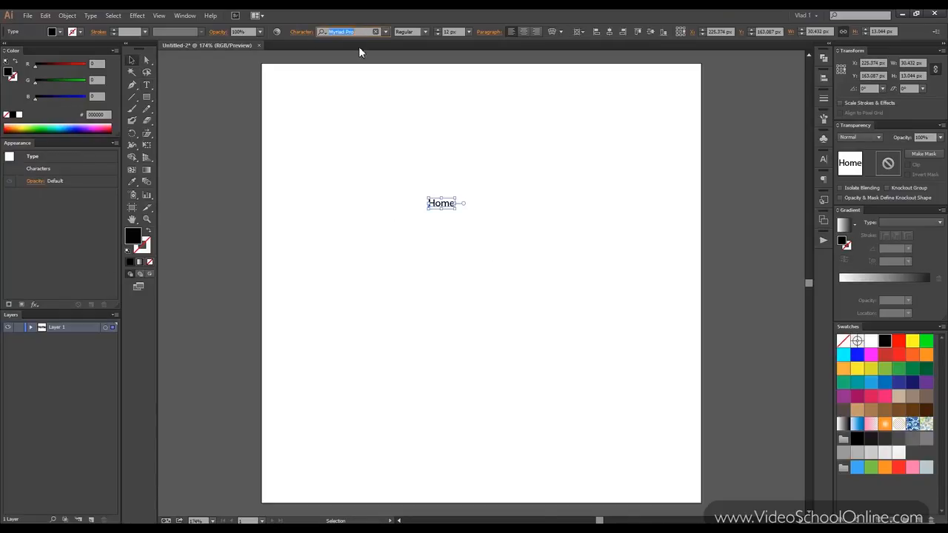
pyautogui.write('lato')
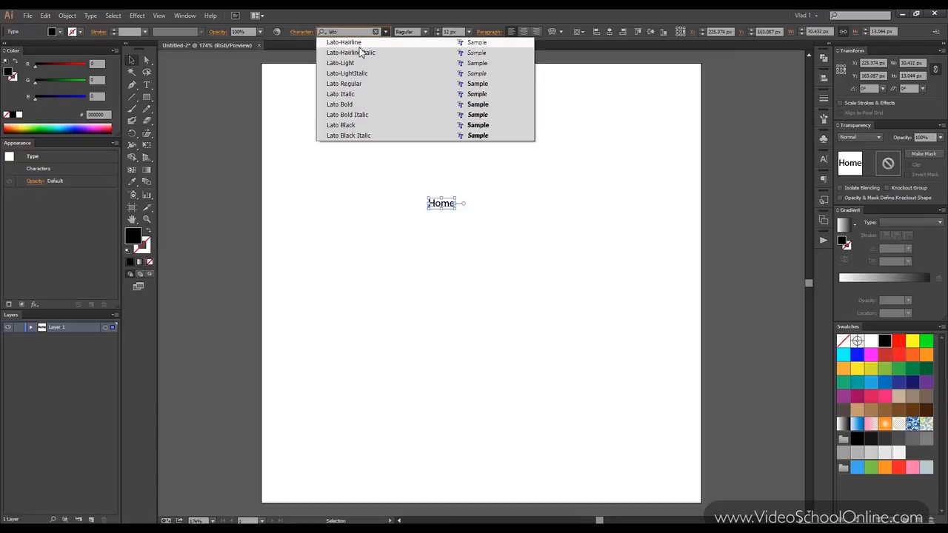
pyautogui.click(359, 85)
pyautogui.click(481, 212)
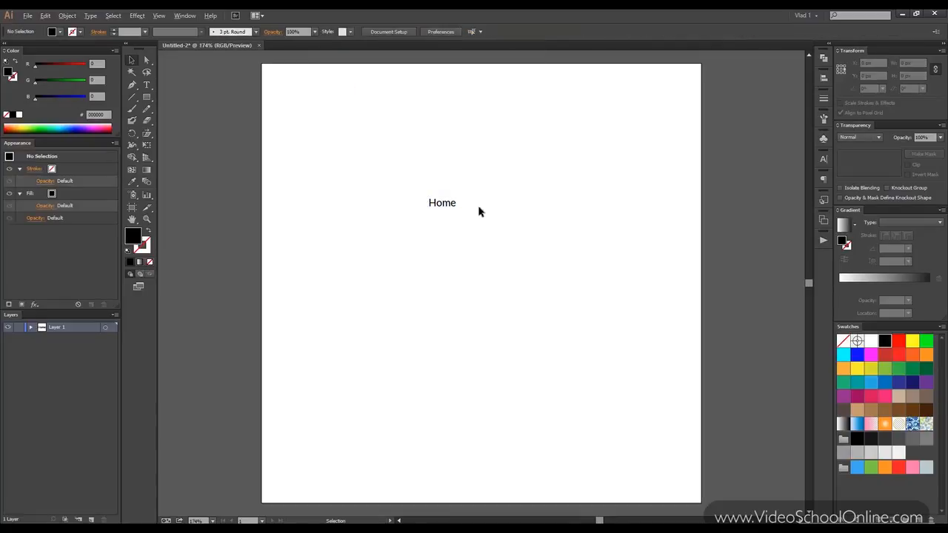
# - Scale the "Home" text up proportionally to a font size of about 76 px and move it near the artboard's center
pyautogui.scroll(-3, 459, 211)
pyautogui.scroll(2, 459, 211)
pyautogui.click(450, 205)
pyautogui.moveTo(467, 211); pyautogui.dragTo(591, 260)
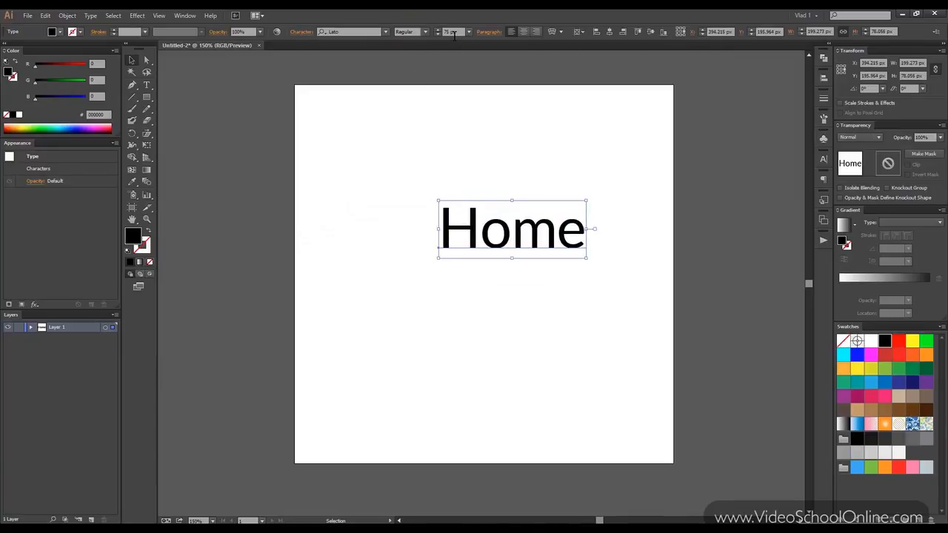
pyautogui.moveTo(531, 245); pyautogui.dragTo(425, 271)
pyautogui.scroll(1, 400, 272)
pyautogui.scroll(-1, 397, 274)
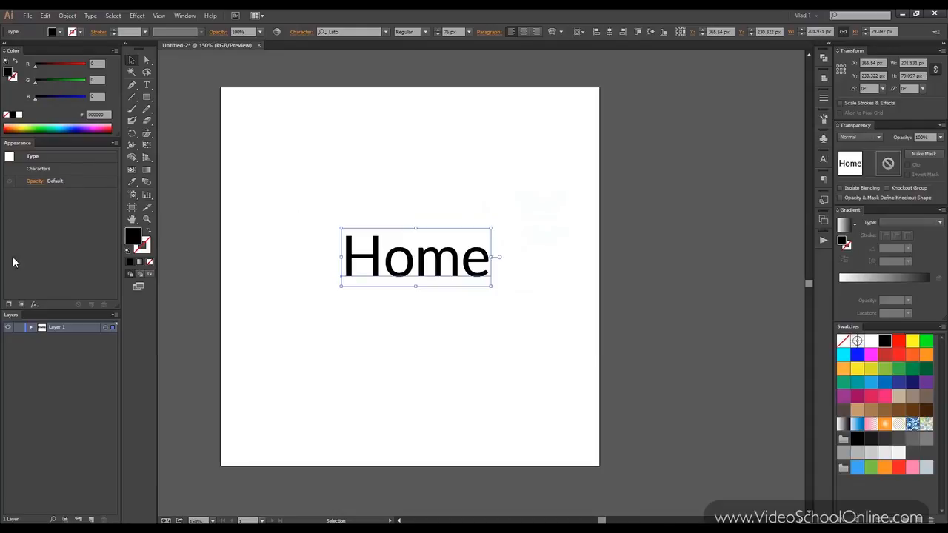
# - Remove the character-level fill from the "Home" text and return to the type object's appearance
pyautogui.doubleClick(54, 172)
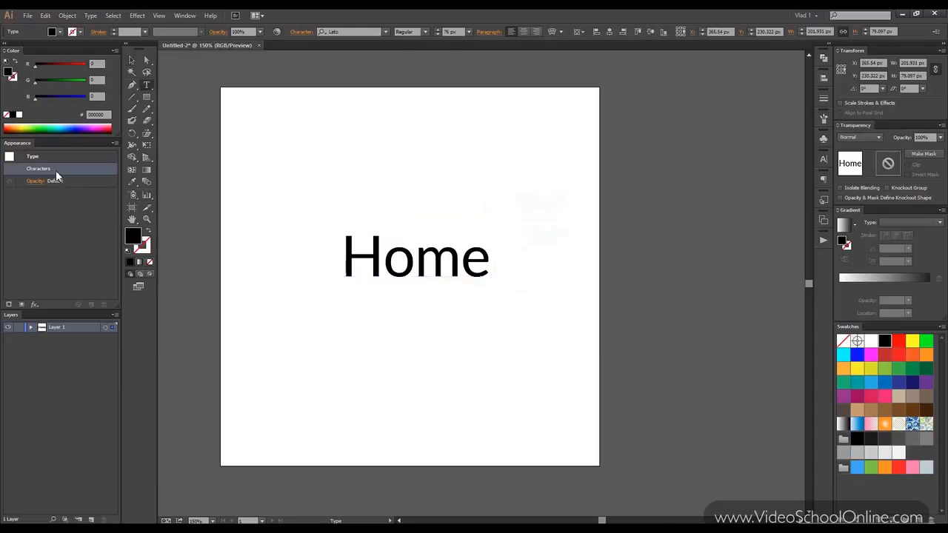
pyautogui.click(104, 304)
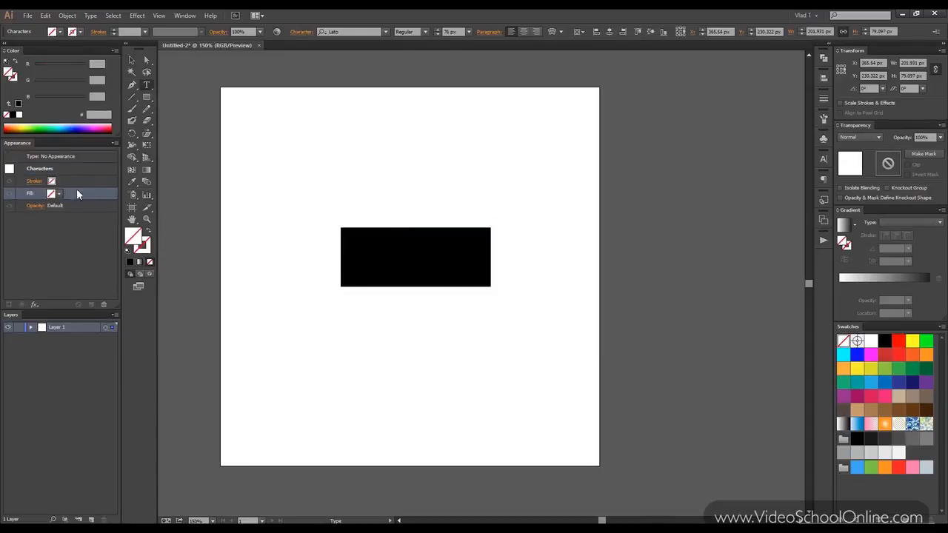
pyautogui.click(77, 160)
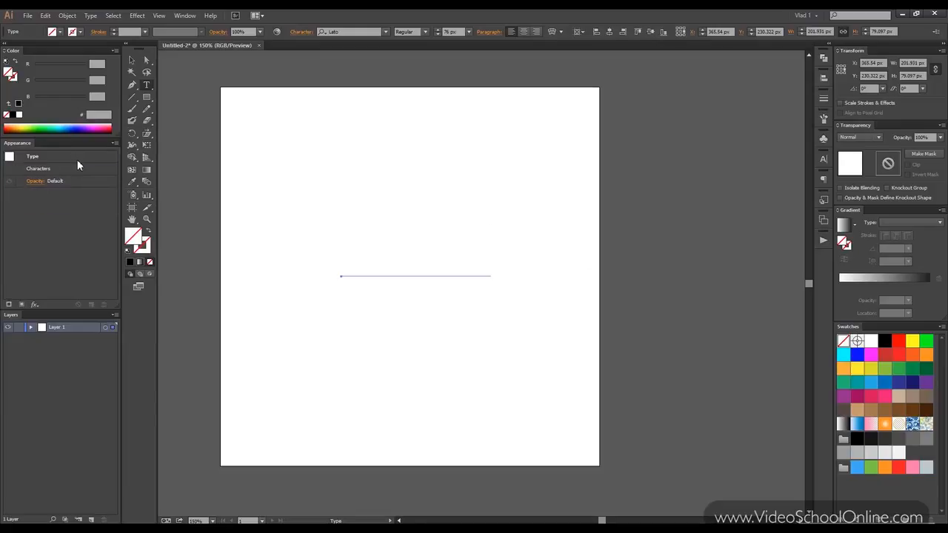
# - Add a new fill to the type object and color it dark gray 1A1A1A
pyautogui.click(24, 304)
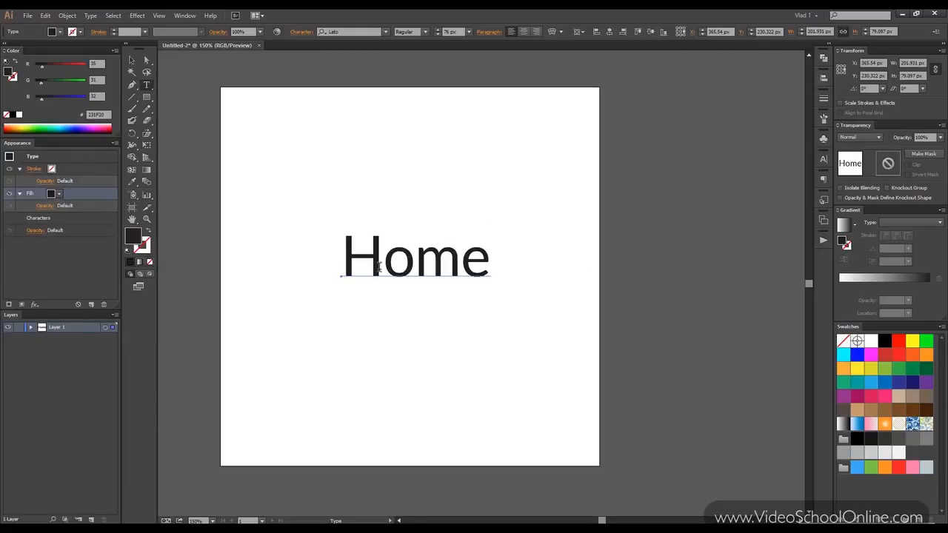
pyautogui.click(132, 60)
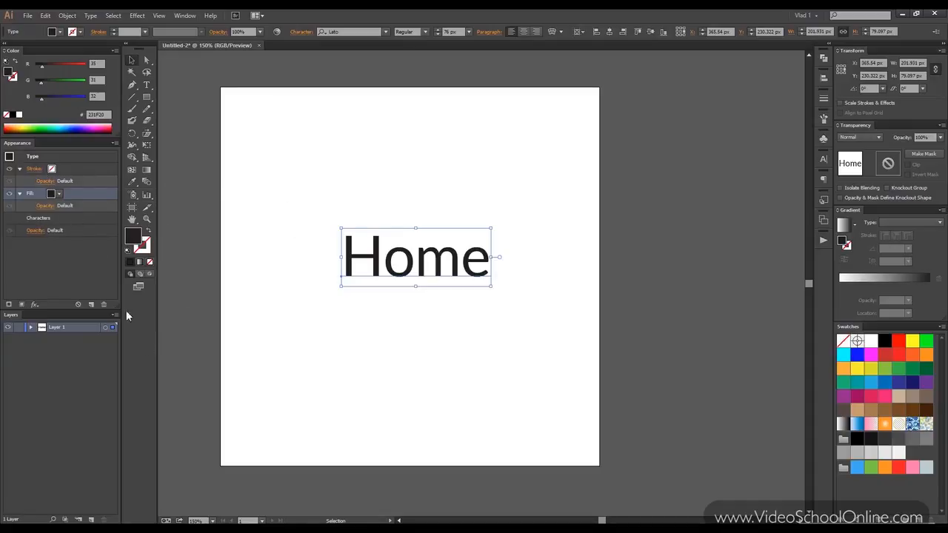
pyautogui.click(872, 439)
# - Add a second fill to the type object and convert the lower fill to a rounded rectangle shape with the default options
pyautogui.click(22, 305)
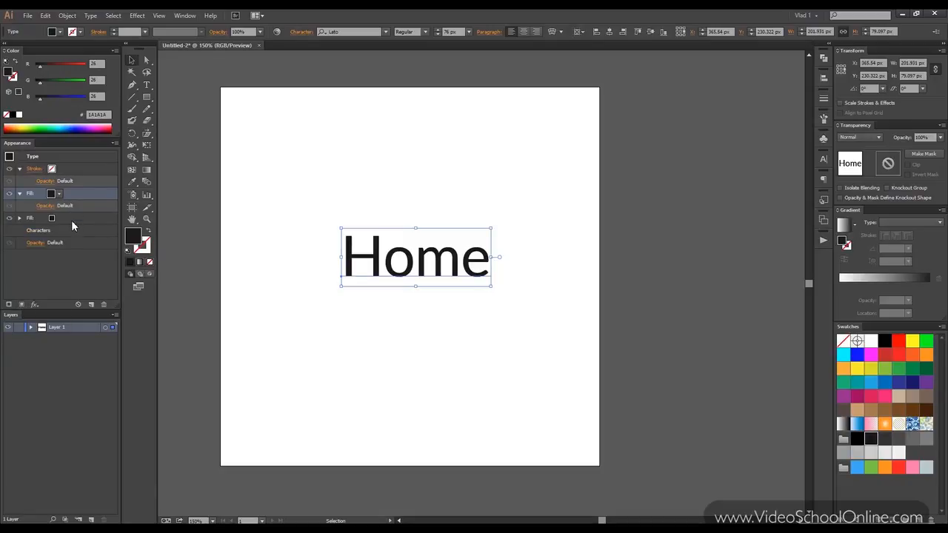
pyautogui.click(71, 220)
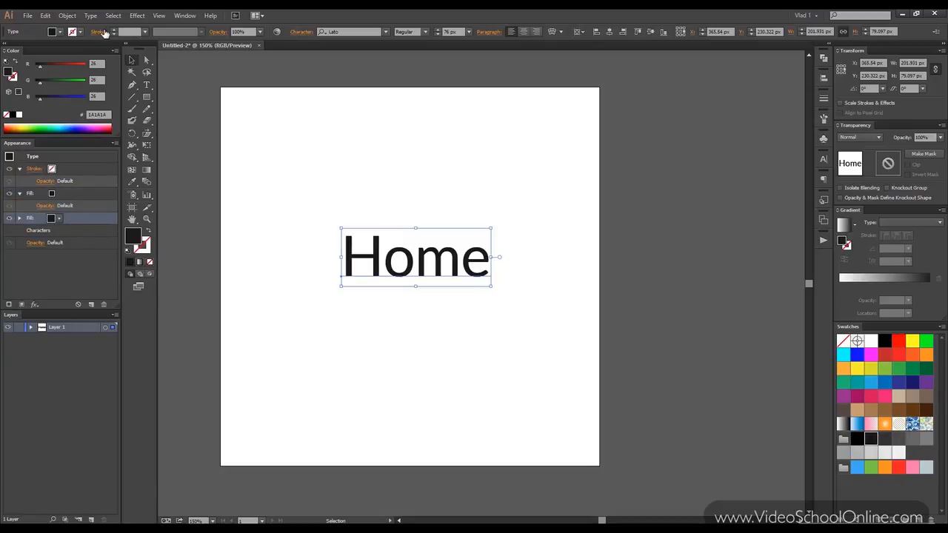
pyautogui.click(137, 16)
pyautogui.moveTo(254, 100)
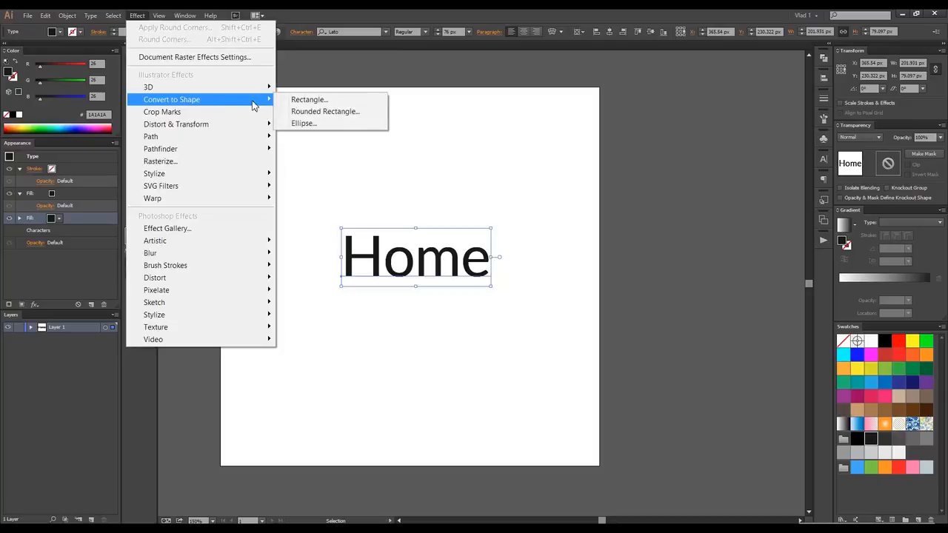
pyautogui.click(327, 111)
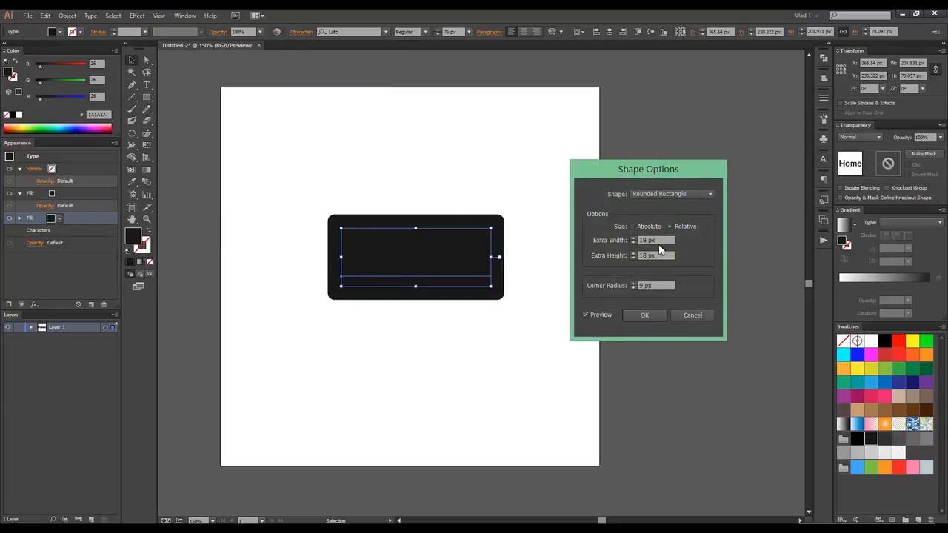
pyautogui.click(661, 314)
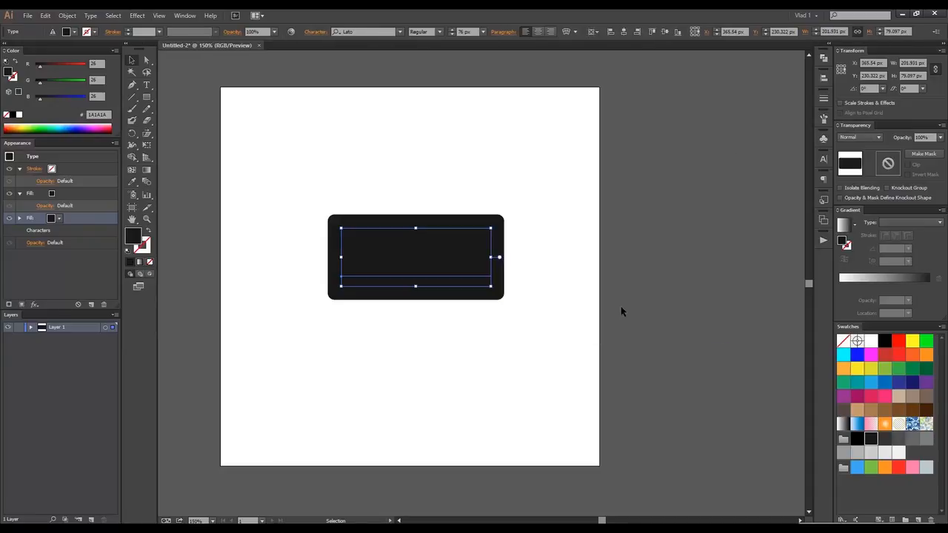
# - Color the type object's upper fill white to contrast with the rounded rectangle behind it
pyautogui.click(20, 218)
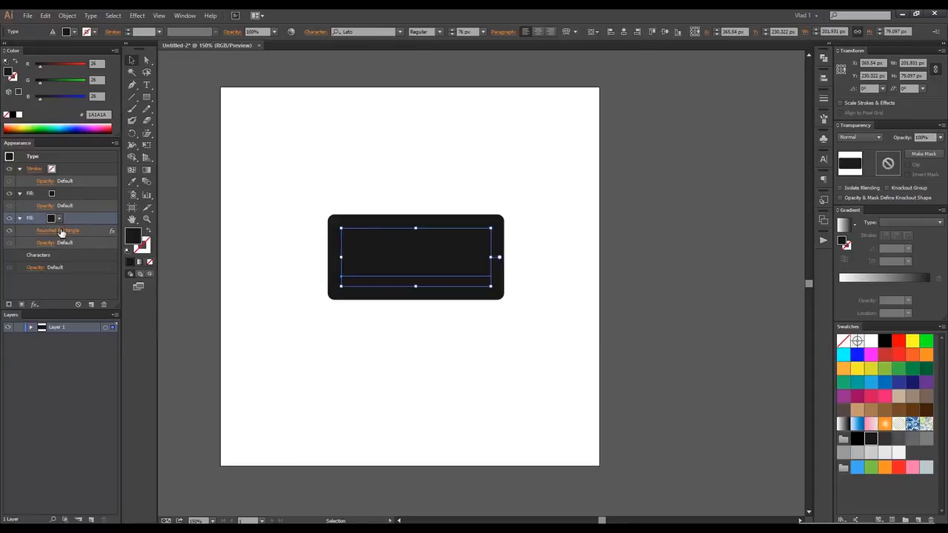
pyautogui.moveTo(93, 197); pyautogui.dragTo(93, 195)
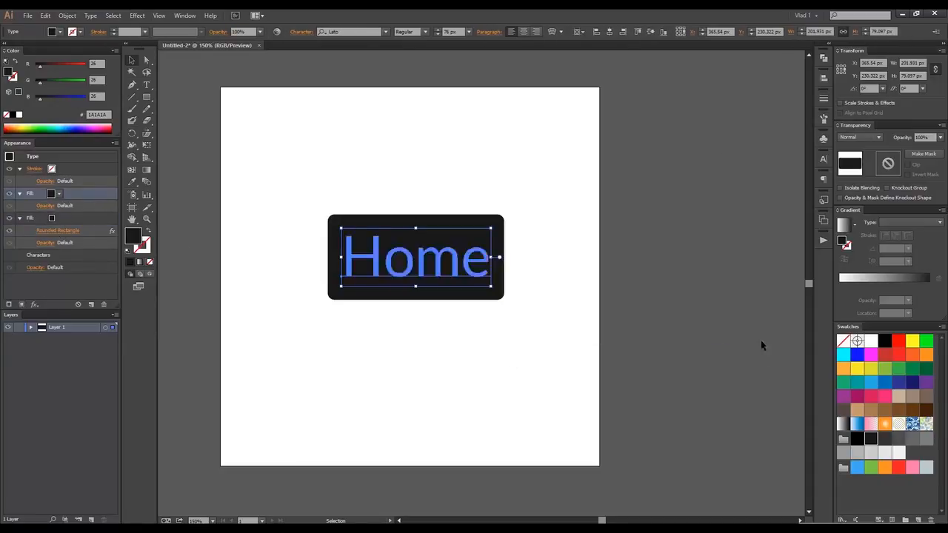
pyautogui.click(872, 342)
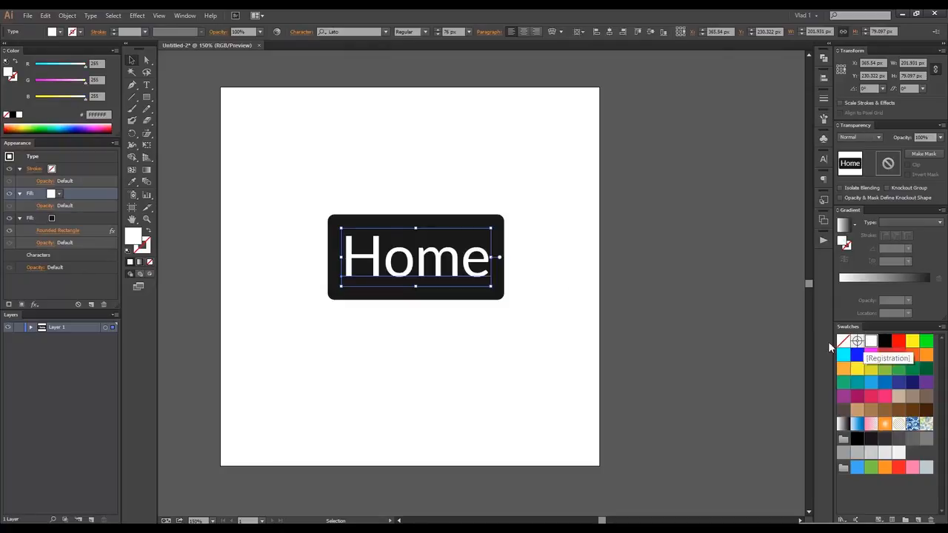
# - Edit the Rounded Rectangle effect, setting its relative extra width to 50 px and extra height to 10 px
pyautogui.click(66, 232)
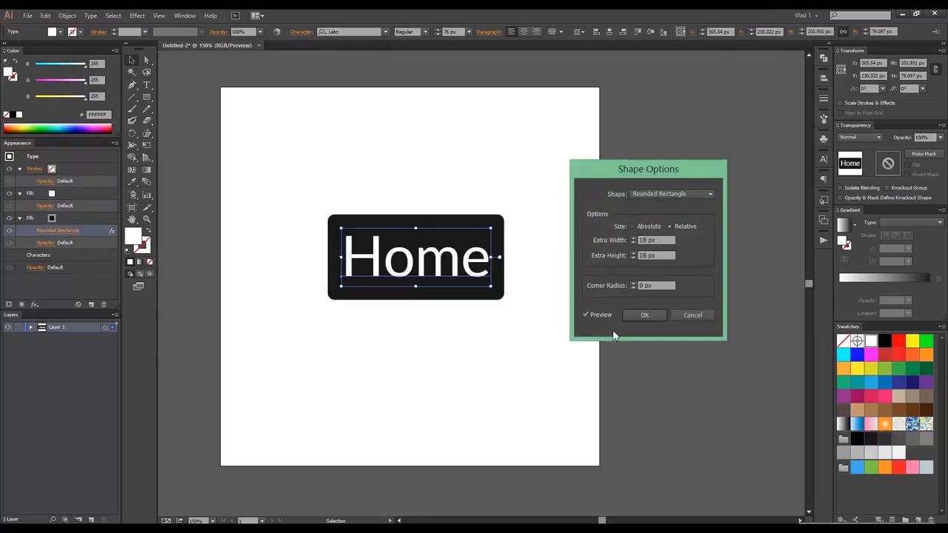
pyautogui.click(649, 227)
pyautogui.click(671, 226)
pyautogui.write('50')
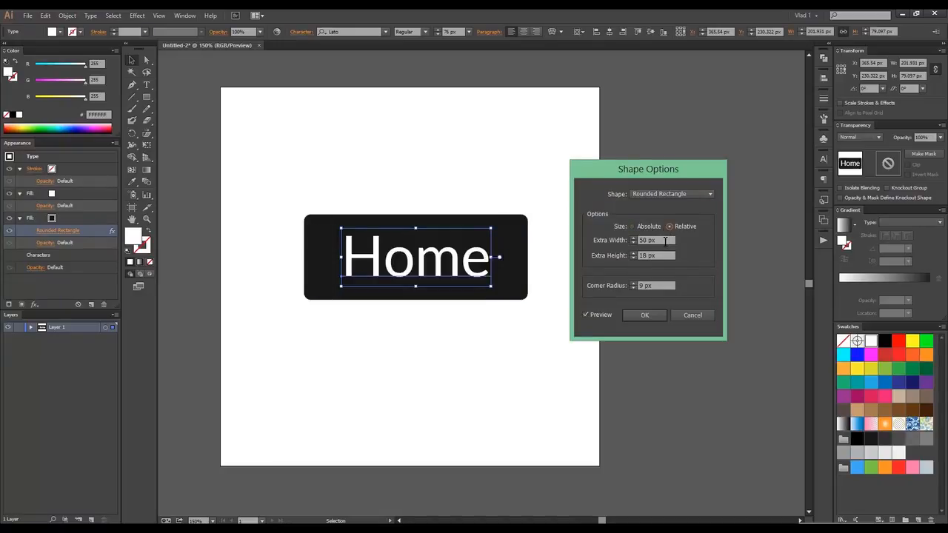
pyautogui.press('Down')
pyautogui.press('Down')
pyautogui.press('Down')
pyautogui.press('Down')
pyautogui.press('Down')
pyautogui.press('Down')
pyautogui.press('Down')
pyautogui.press('Down')
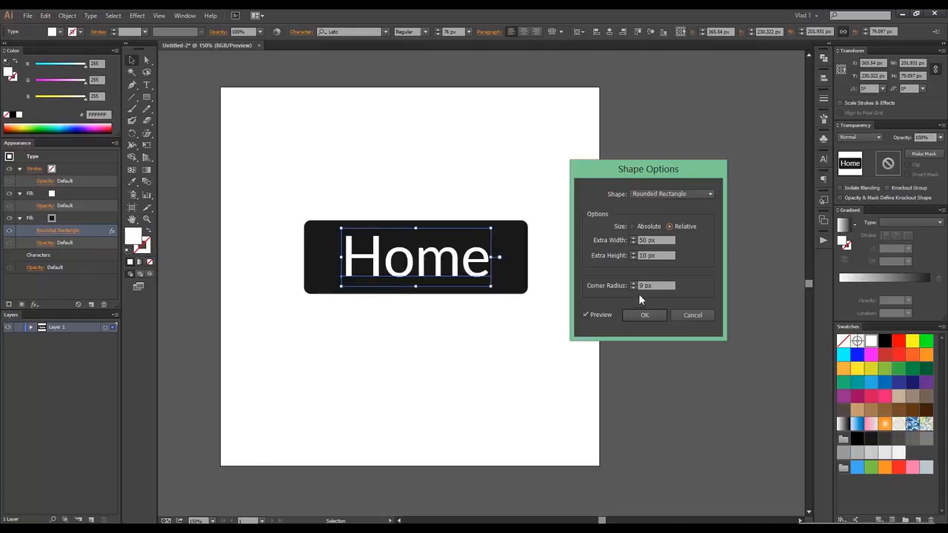
# - Increase the rounded rectangle's extra width to 80 px and extra height to 20 px, with a 4 px corner radius, and apply
pyautogui.hotkey('shift', 'Up')
pyautogui.hotkey('shift', 'Up')
pyautogui.hotkey('shift', 'Up')
pyautogui.press('Up')
pyautogui.press('Up')
pyautogui.press('Up')
pyautogui.press('Up')
pyautogui.press('Up')
pyautogui.press('Up')
pyautogui.press('Up')
pyautogui.press('Up')
pyautogui.press('Up')
pyautogui.press('Up')
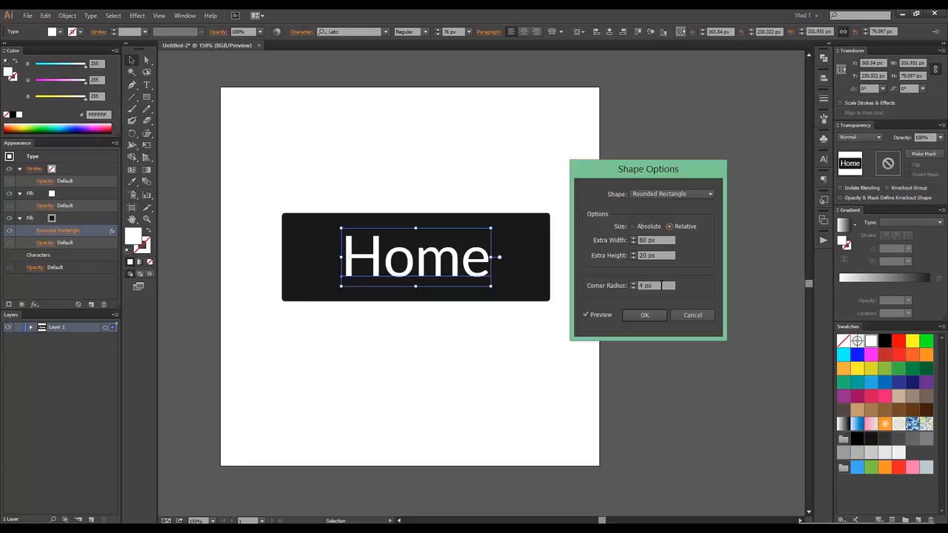
pyautogui.click(656, 316)
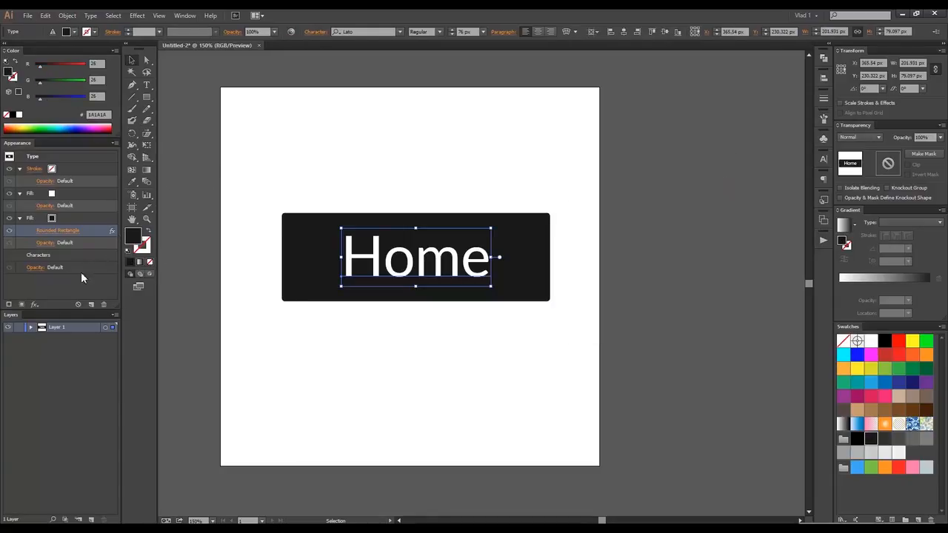
# - Give the lower rounded rectangle fill a linear gradient at -90°, running from orange F15A24 to red ED1C24
pyautogui.click(73, 220)
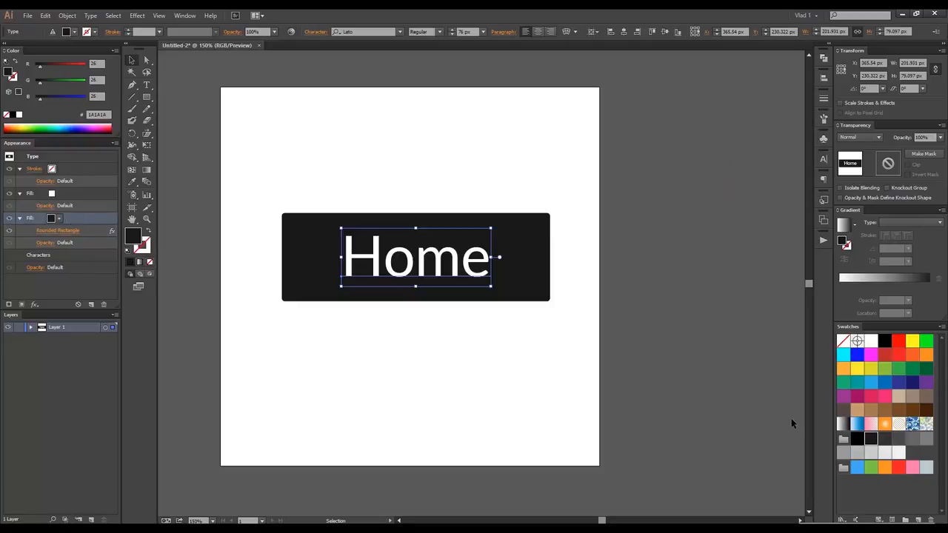
pyautogui.click(843, 226)
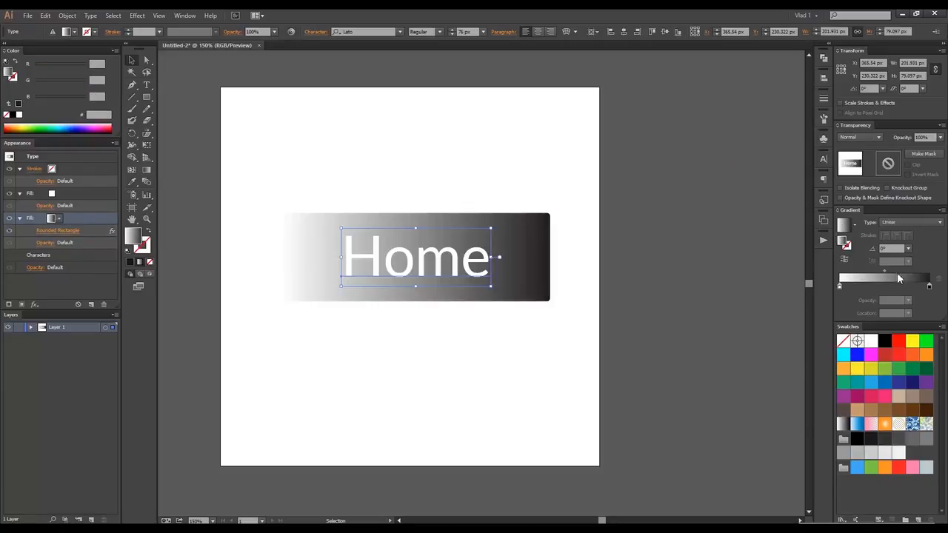
pyautogui.scroll(-5, 901, 249)
pyautogui.scroll(-4, 901, 250)
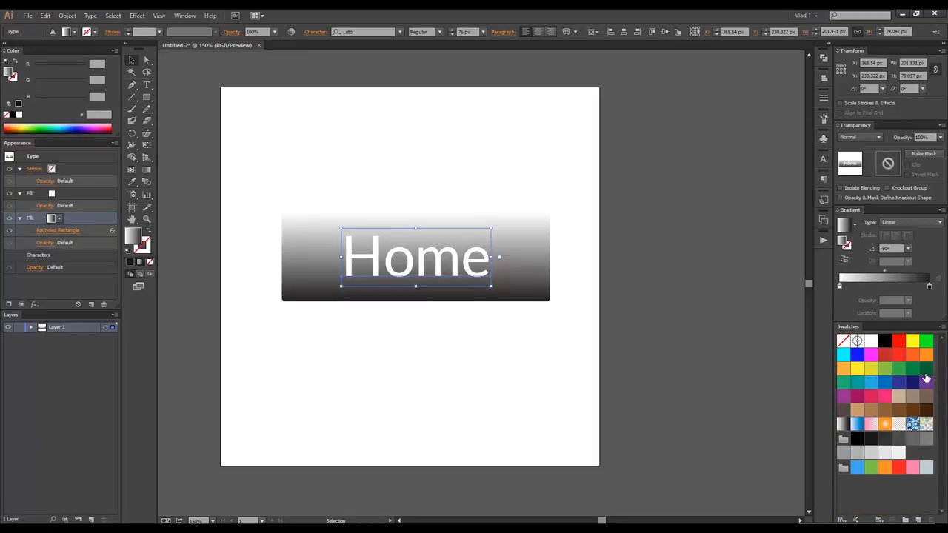
pyautogui.moveTo(913, 355); pyautogui.dragTo(840, 287)
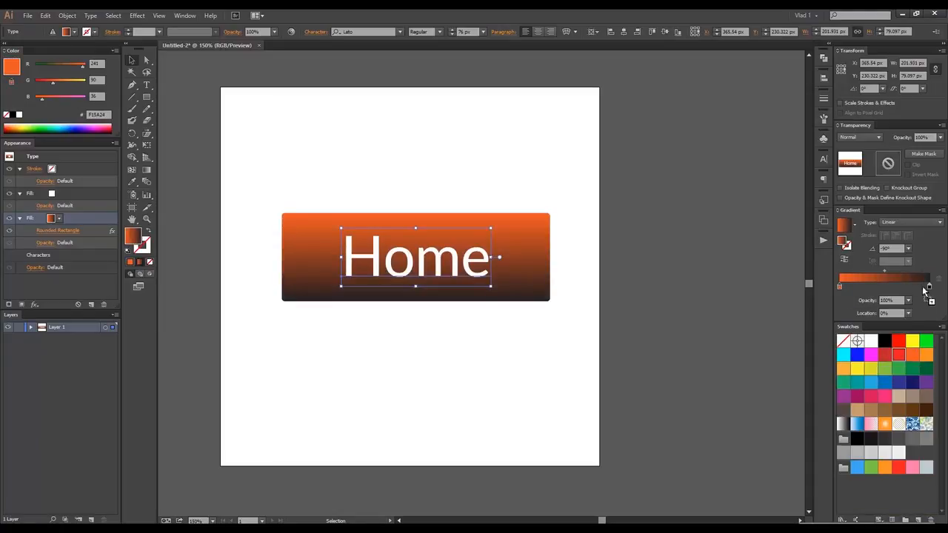
pyautogui.moveTo(931, 289); pyautogui.dragTo(930, 290)
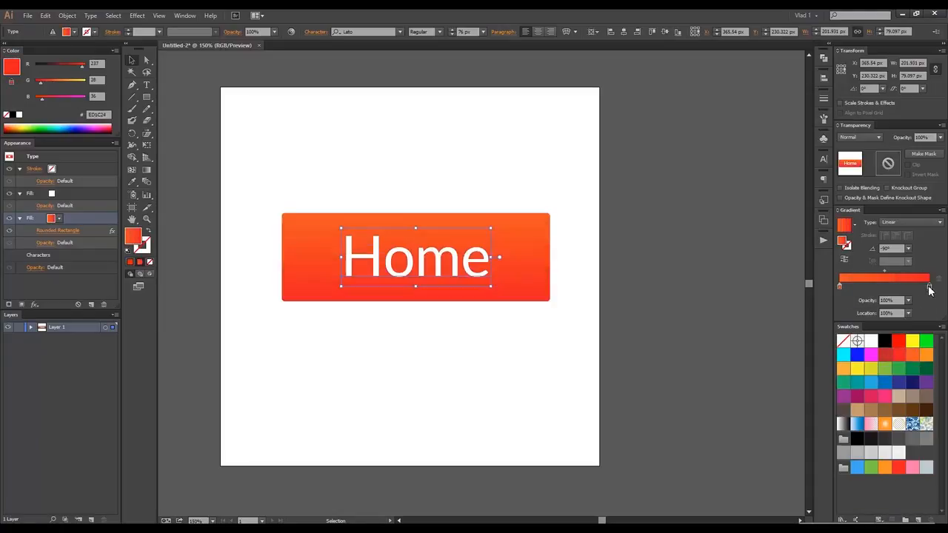
# - Try reversing the direction of the lower fill's gradient, and restore its original direction
pyautogui.click(843, 261)
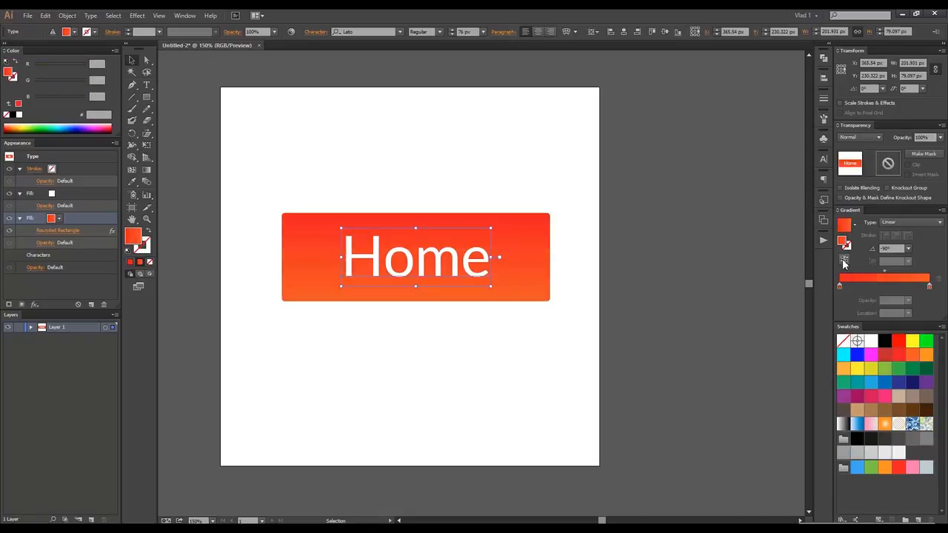
pyautogui.click(844, 261)
pyautogui.click(657, 232)
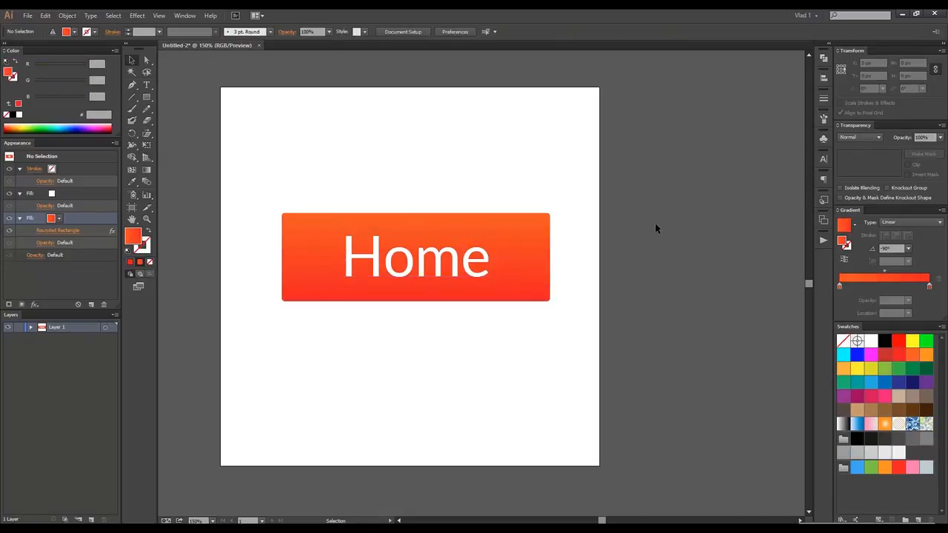
pyautogui.scroll(-2, 612, 222)
pyautogui.scroll(2, 599, 223)
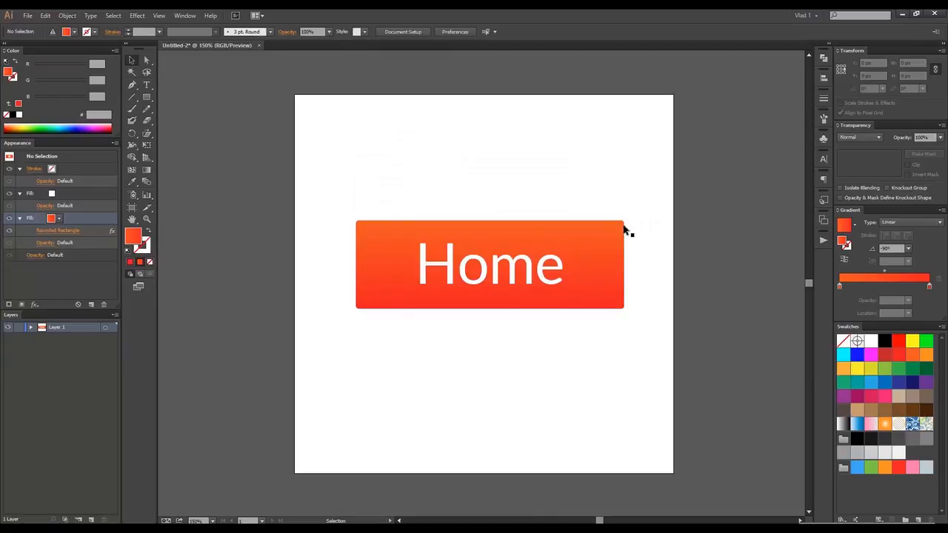
# - Add a new 1 px stroke to the Home type object and copy the lower fill's Rounded Rectangle effect onto it
pyautogui.click(609, 233)
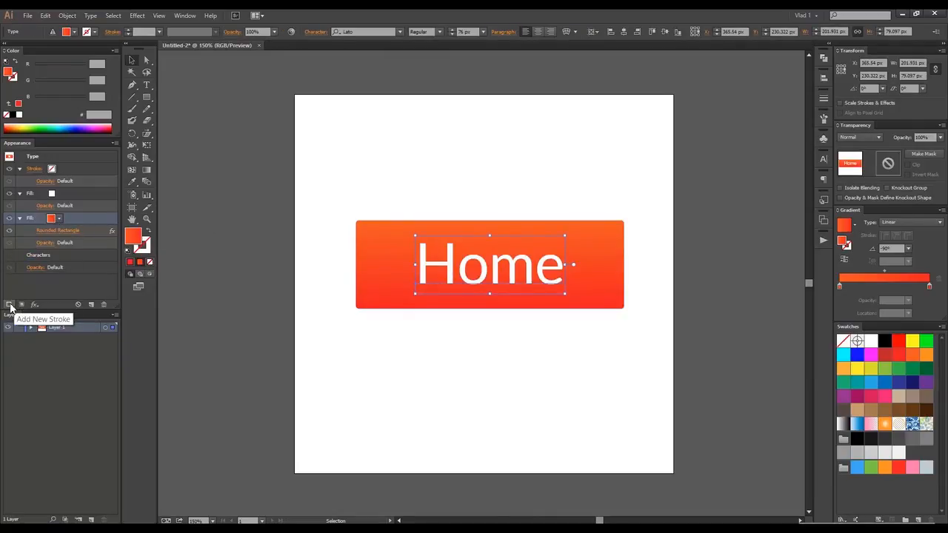
pyautogui.click(10, 304)
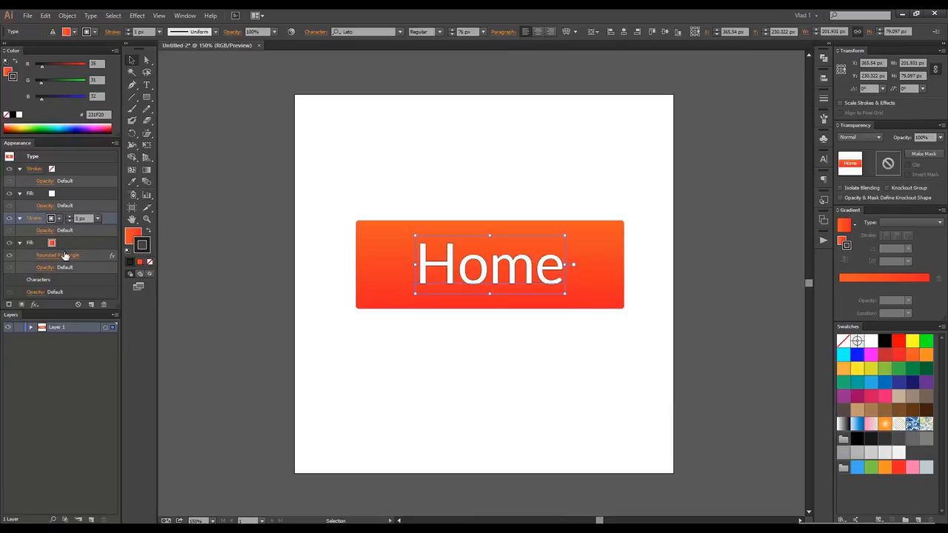
pyautogui.moveTo(89, 255); pyautogui.dragTo(88, 219)
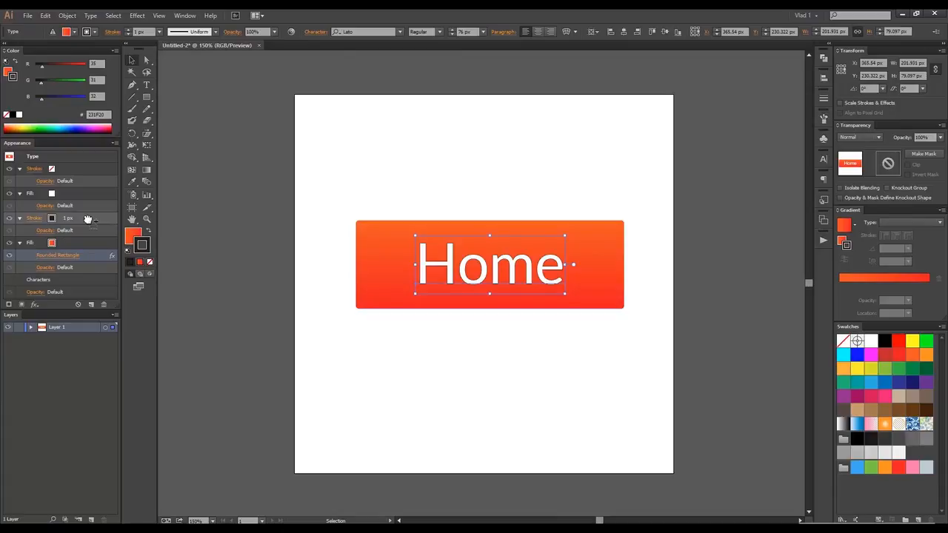
pyautogui.moveTo(87, 219); pyautogui.dragTo(88, 223)
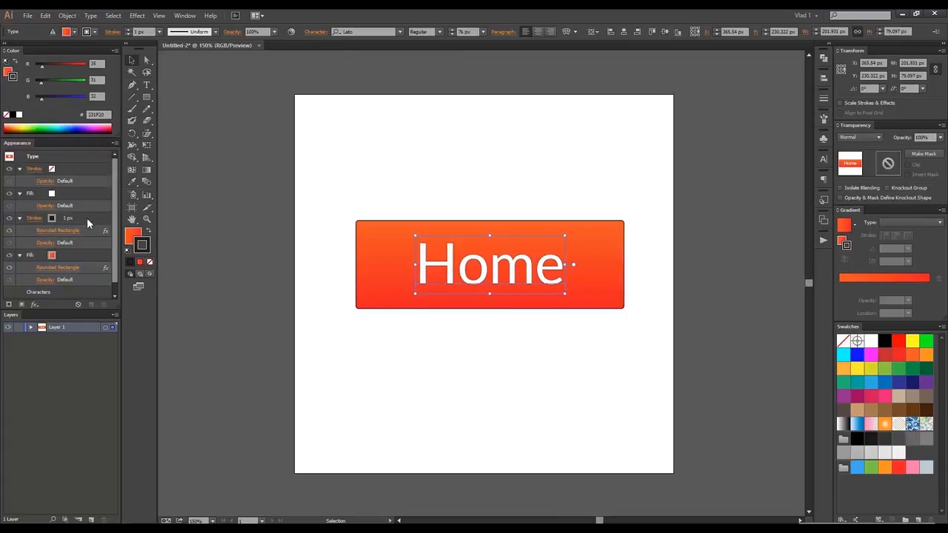
pyautogui.click(312, 236)
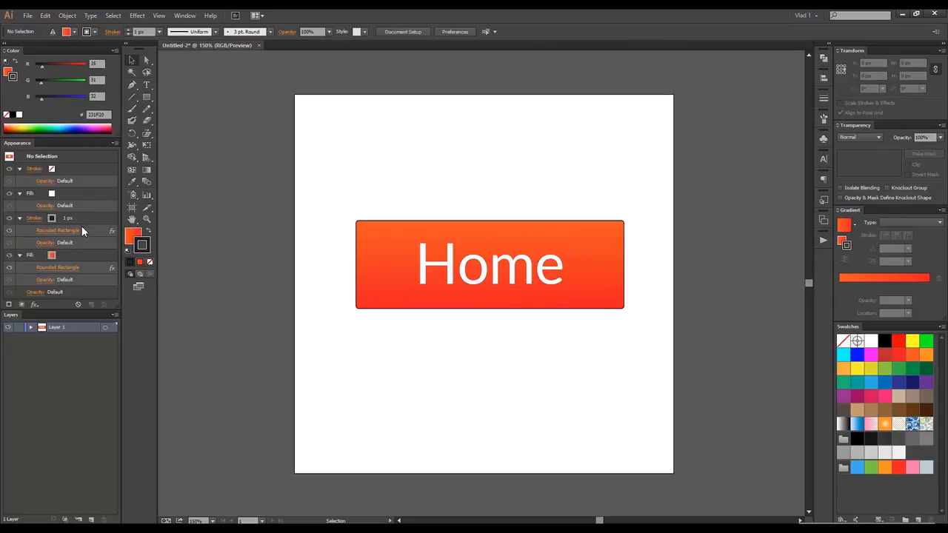
# - Change the color of the rounded rectangle stroke around the button to white
pyautogui.scroll(1, 623, 243)
pyautogui.moveTo(516, 170); pyautogui.dragTo(498, 171)
pyautogui.click(343, 256)
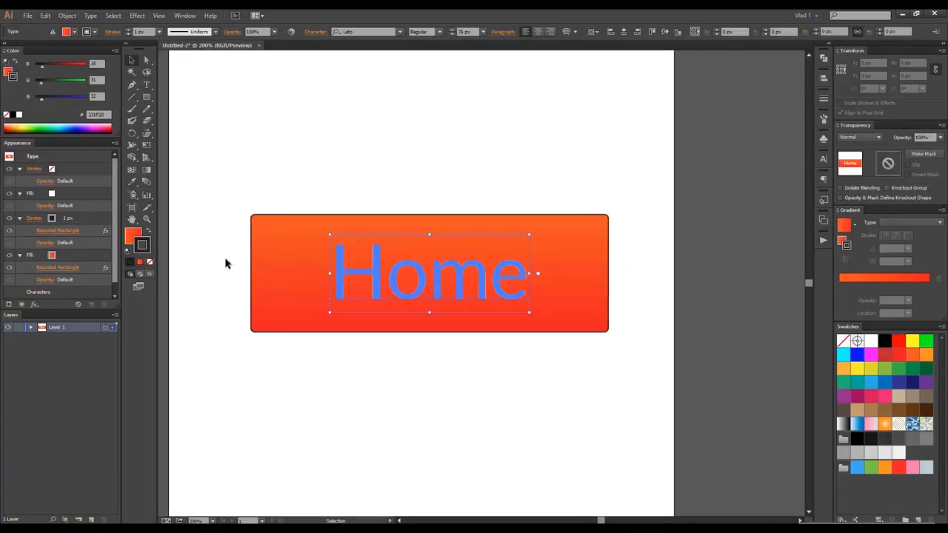
pyautogui.scroll(1, 254, 212)
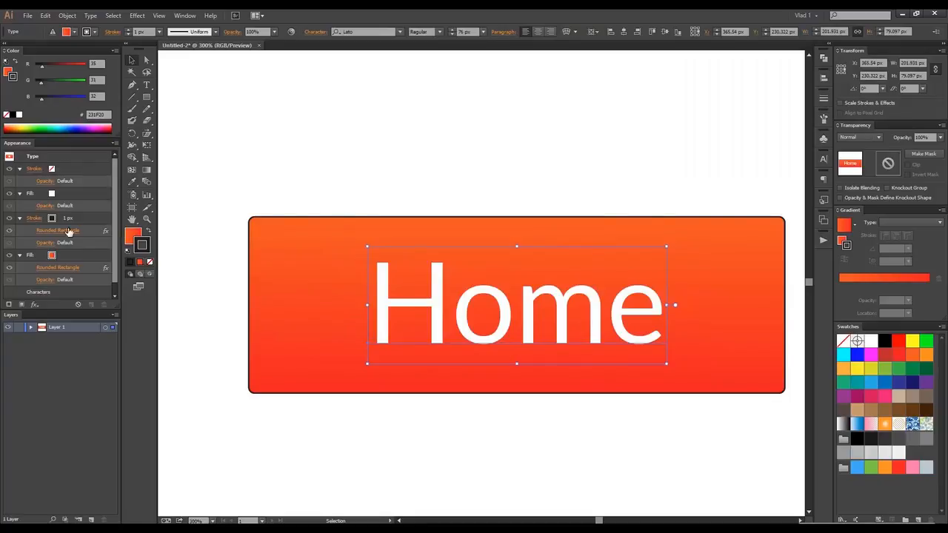
pyautogui.click(82, 220)
pyautogui.click(871, 341)
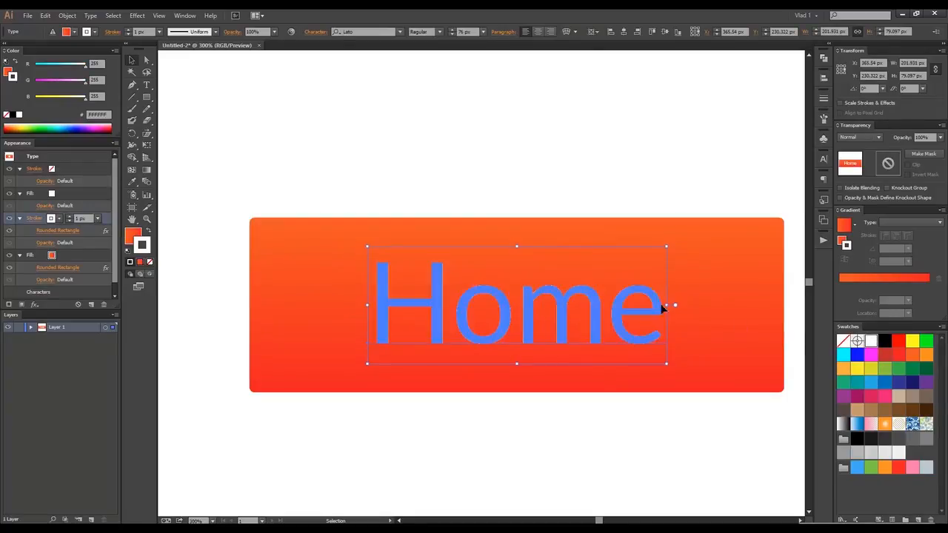
# - Inset the white stroke with an Offset Path effect of -2 px, keeping miter joins with a limit of 4
pyautogui.click(137, 16)
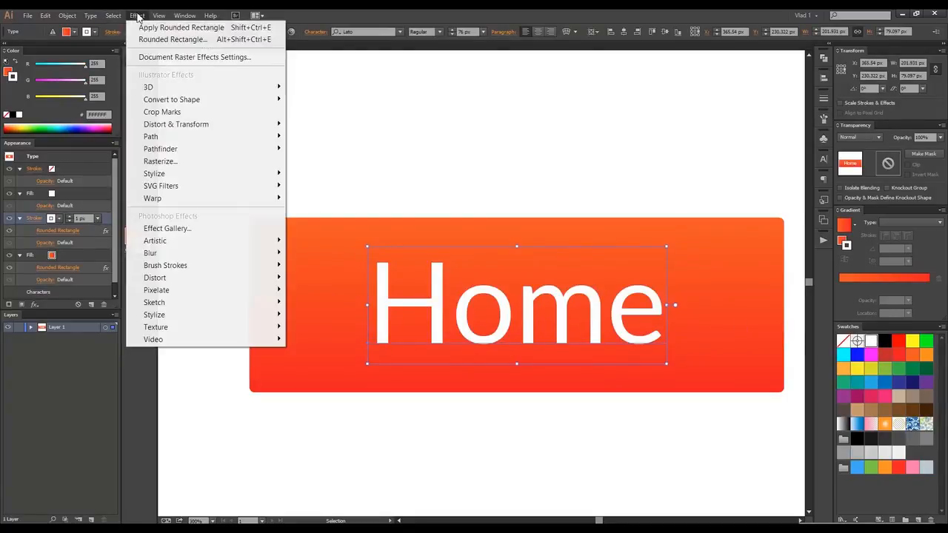
pyautogui.moveTo(208, 136)
pyautogui.click(337, 135)
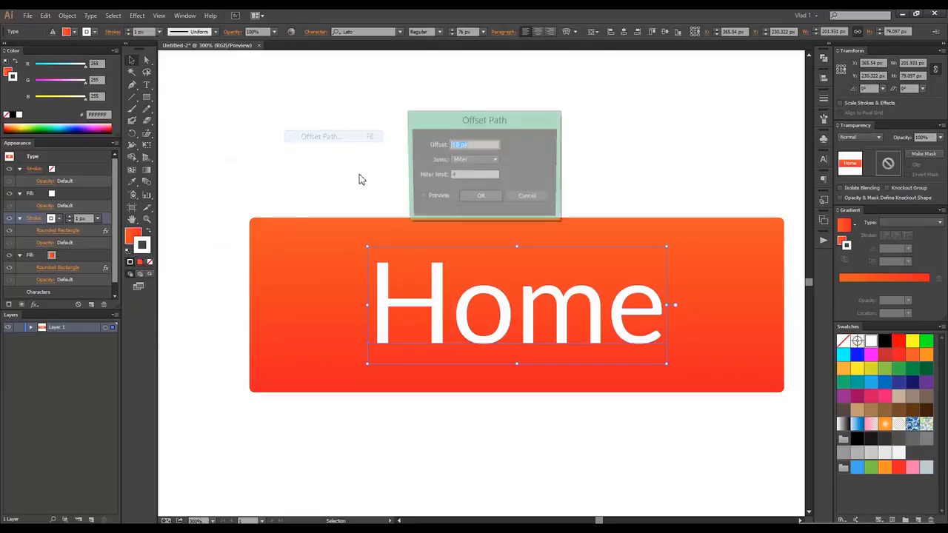
pyautogui.write('6')
pyautogui.click(443, 199)
pyautogui.press('Down')
pyautogui.press('Down')
pyautogui.press('Down')
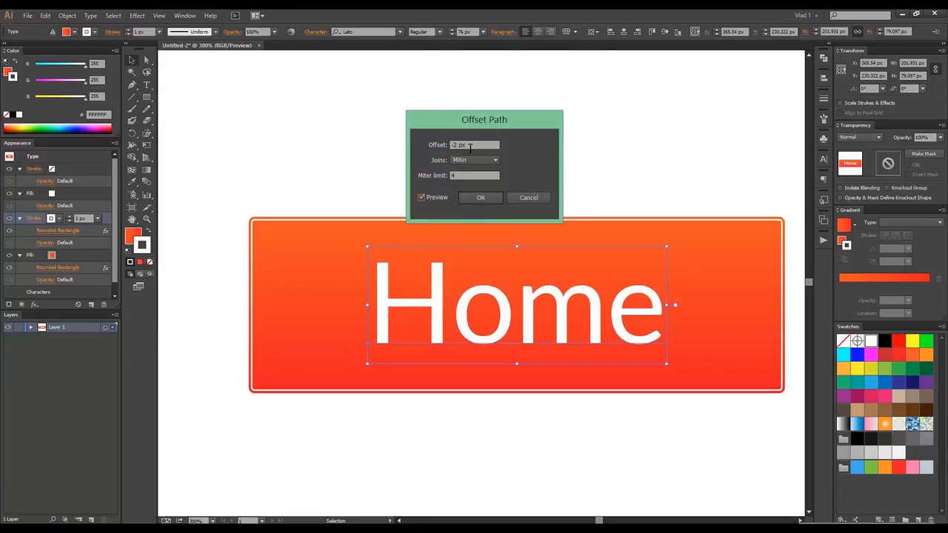
pyautogui.click(481, 198)
pyautogui.click(310, 113)
pyautogui.hotkey('ctrl', '-')
pyautogui.hotkey('ctrl', '-')
pyautogui.scroll(2, 311, 113)
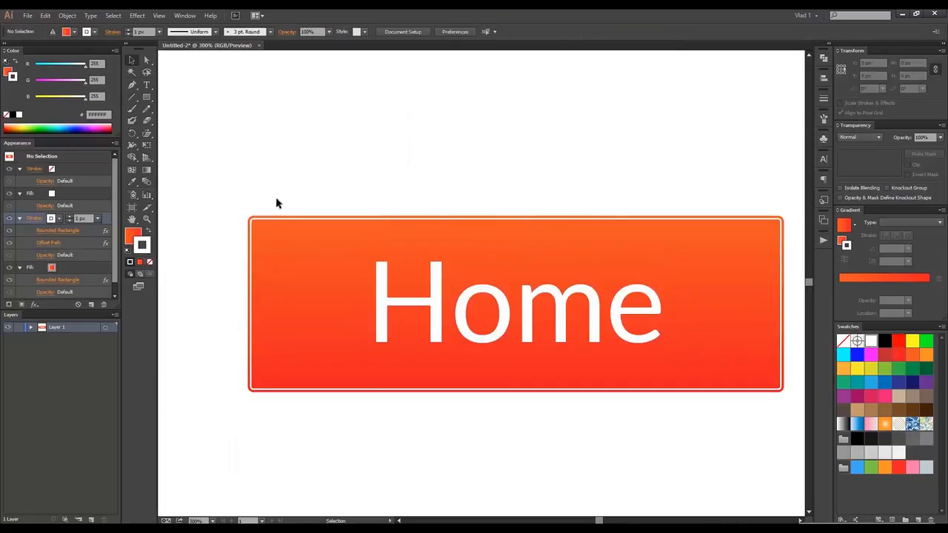
# - Duplicate the rounded rectangle gradient fill on the Home object and color the upper copy black
pyautogui.click(278, 230)
pyautogui.moveTo(77, 269); pyautogui.dragTo(92, 304)
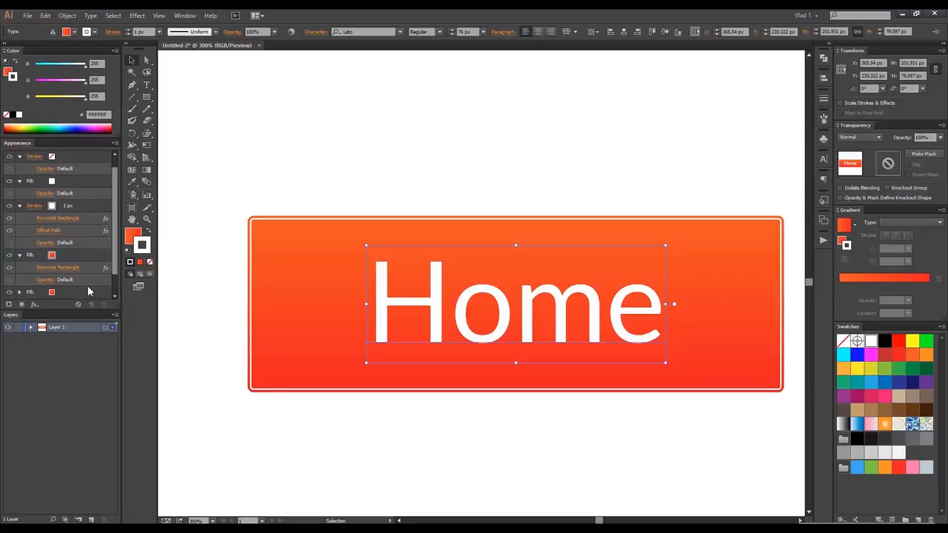
pyautogui.scroll(-1, 77, 273)
pyautogui.click(72, 232)
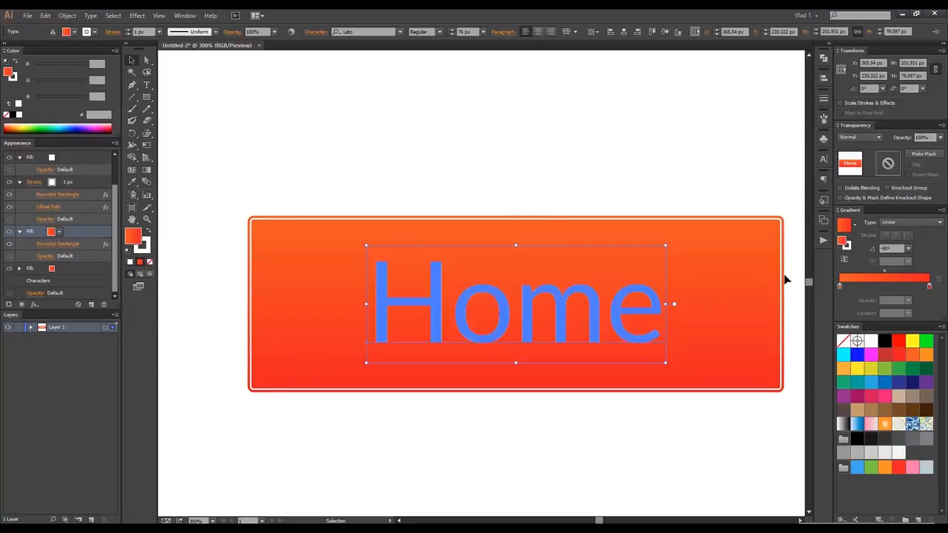
pyautogui.click(881, 345)
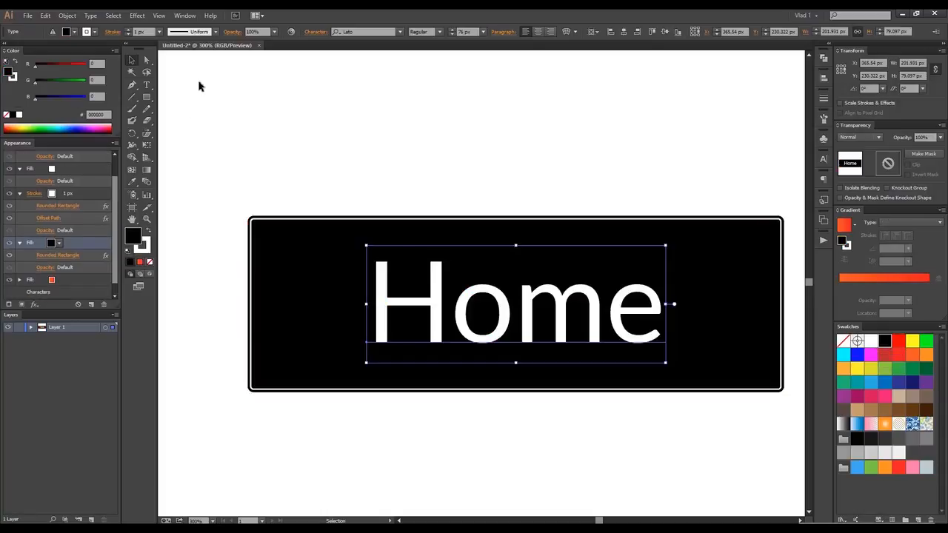
# - Apply the artistic Film Grain effect to the black fill with grain 20, highlight area 0 and intensity 10
pyautogui.click(137, 16)
pyautogui.moveTo(205, 250)
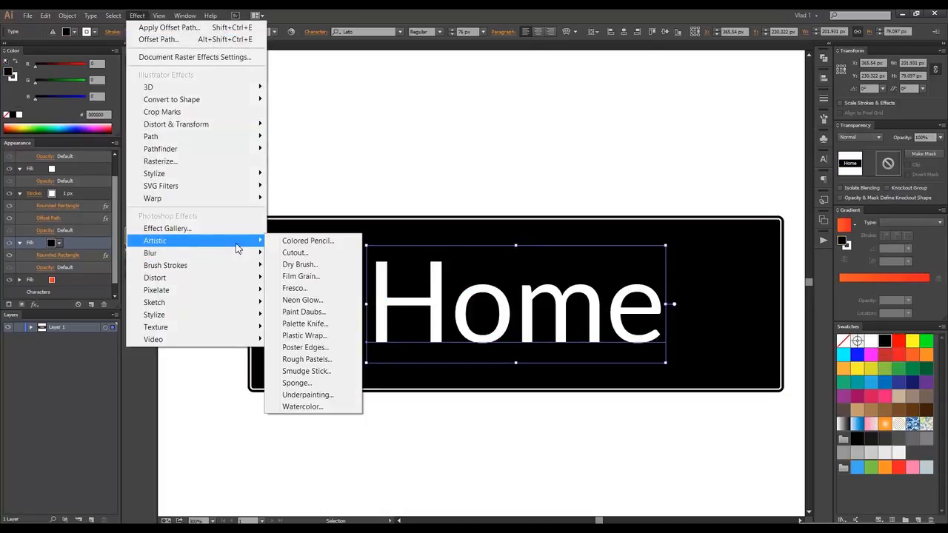
pyautogui.click(324, 278)
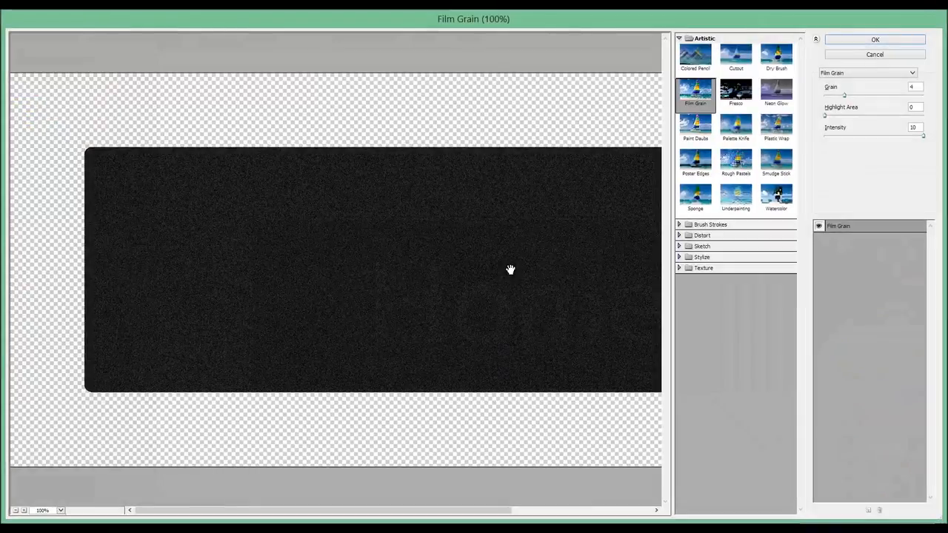
pyautogui.moveTo(558, 260)
pyautogui.mouseDown()
pyautogui.moveTo(195, 237)
pyautogui.moveTo(548, 243)
pyautogui.moveTo(556, 268)
pyautogui.moveTo(526, 262)
pyautogui.moveTo(547, 263)
pyautogui.mouseUp()
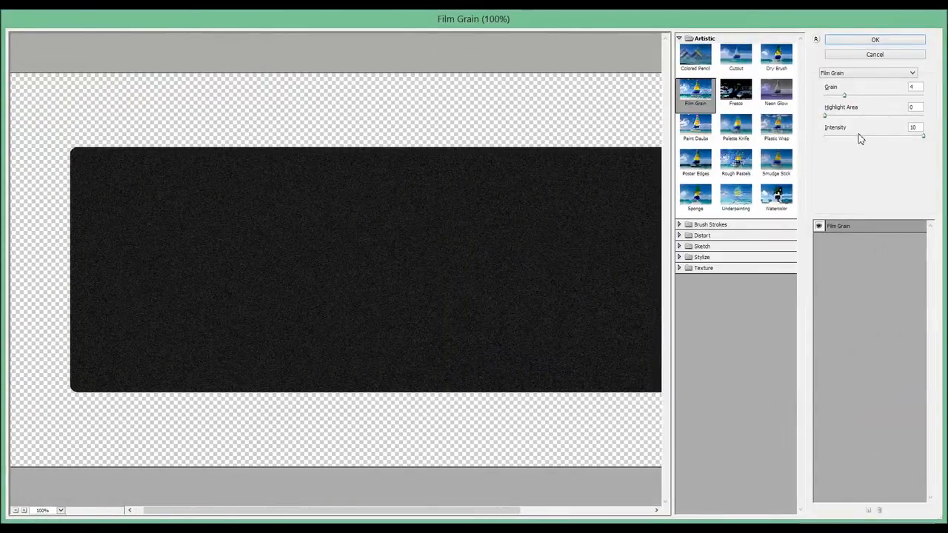
pyautogui.moveTo(847, 95); pyautogui.dragTo(923, 95)
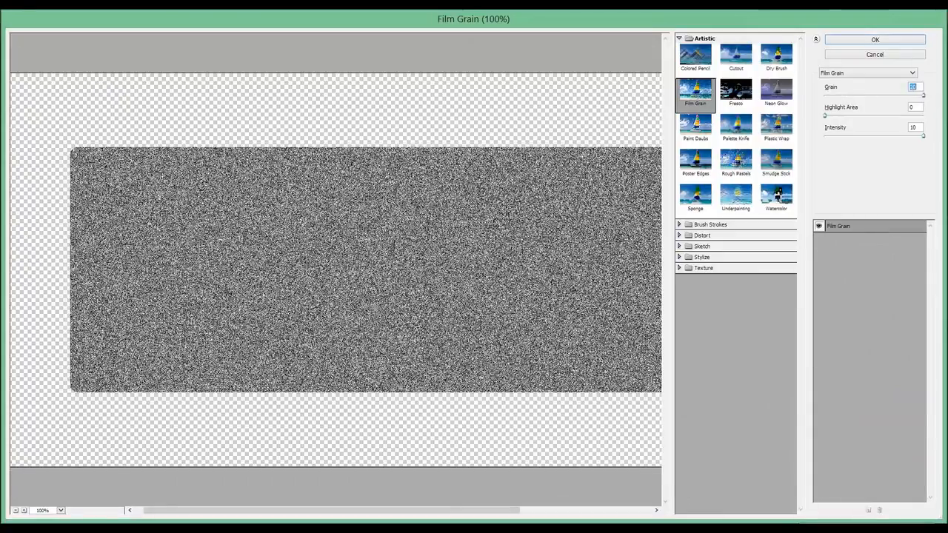
pyautogui.click(866, 41)
# - Set the blending mode of the whole Home type object to Multiply
pyautogui.scroll(4, 221, 228)
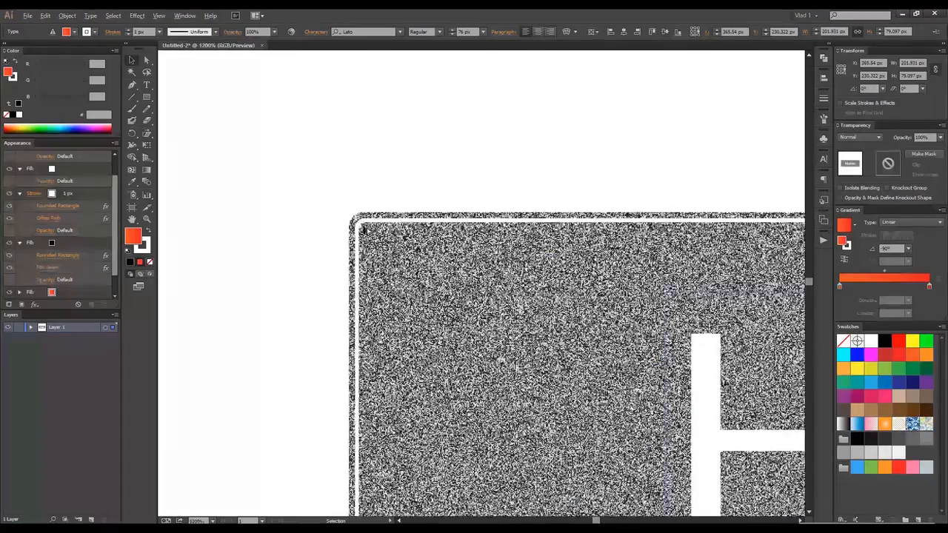
pyautogui.scroll(-4, 402, 225)
pyautogui.press('space')
pyautogui.moveTo(585, 191); pyautogui.dragTo(373, 199)
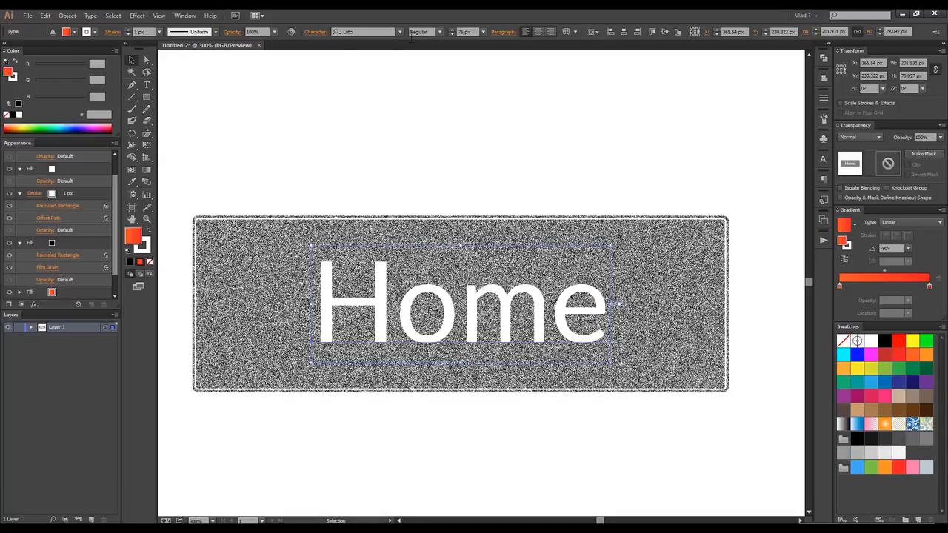
pyautogui.click(234, 33)
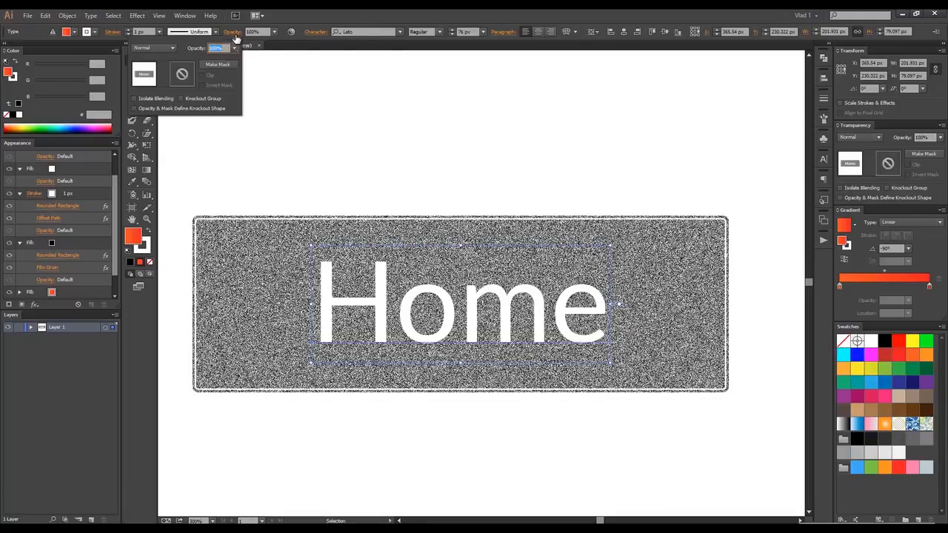
pyautogui.click(161, 48)
pyautogui.click(159, 81)
pyautogui.click(155, 52)
pyautogui.click(279, 122)
# - Try Multiply on the black film grain fill, and settle on Overlay as its blending mode
pyautogui.click(78, 244)
pyautogui.click(77, 245)
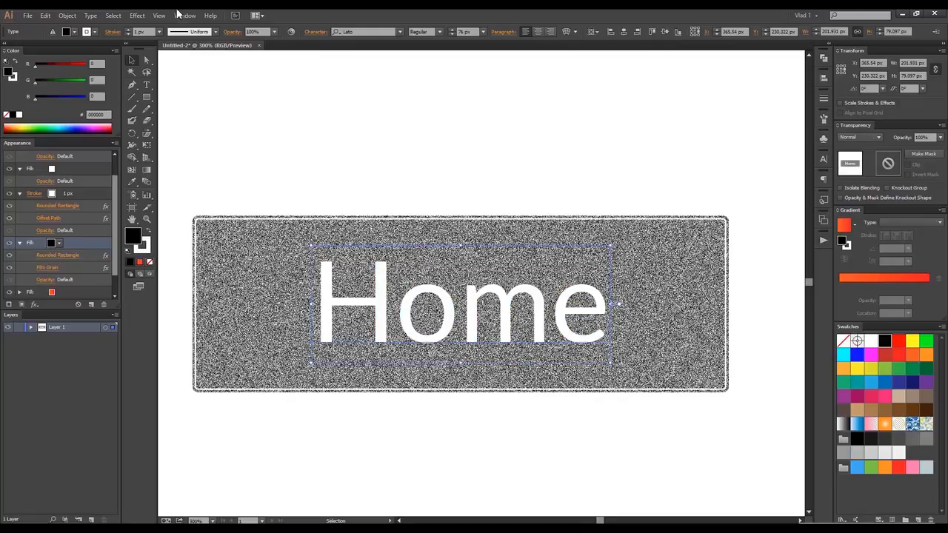
pyautogui.click(239, 34)
pyautogui.click(152, 49)
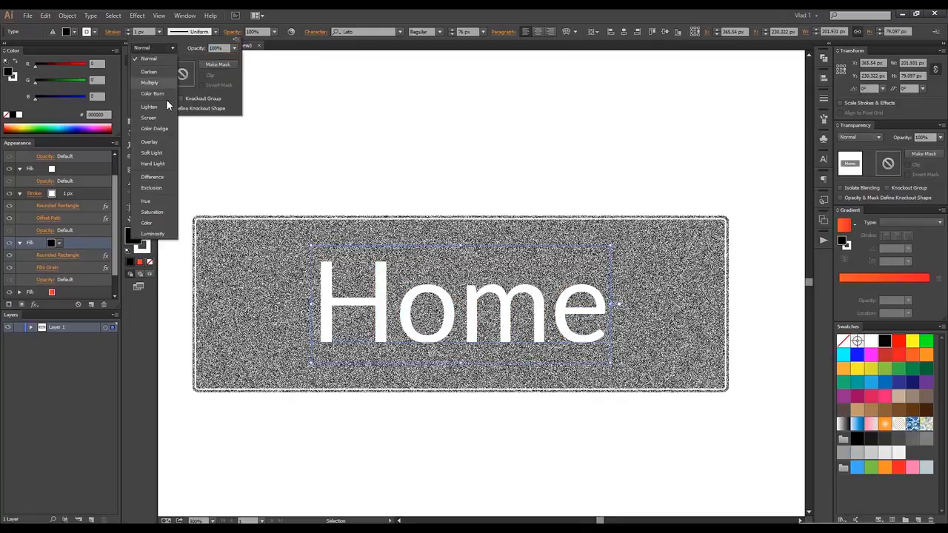
pyautogui.click(163, 83)
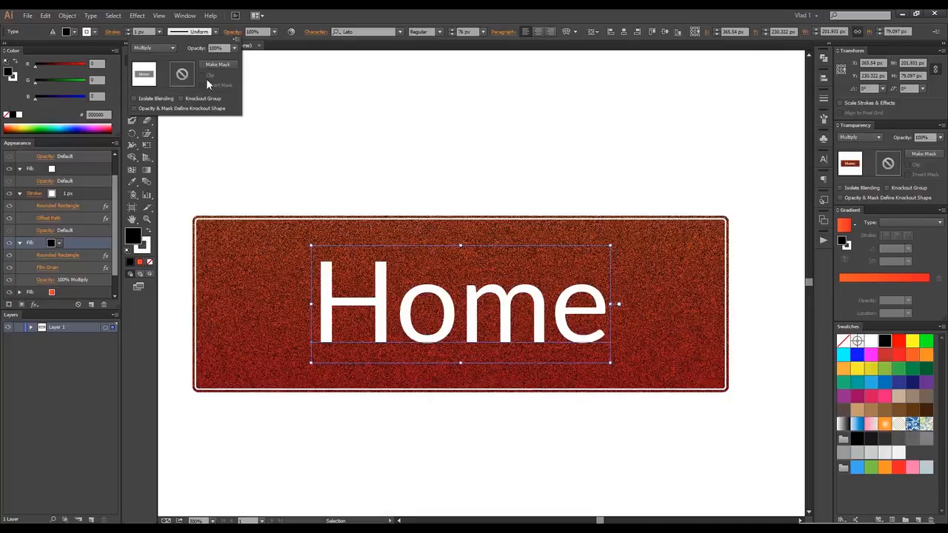
pyautogui.click(175, 48)
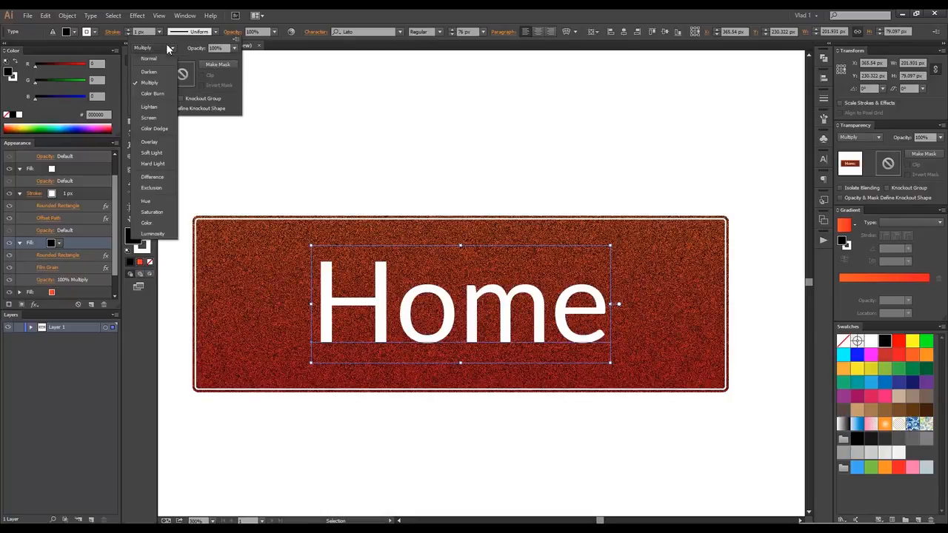
pyautogui.click(163, 142)
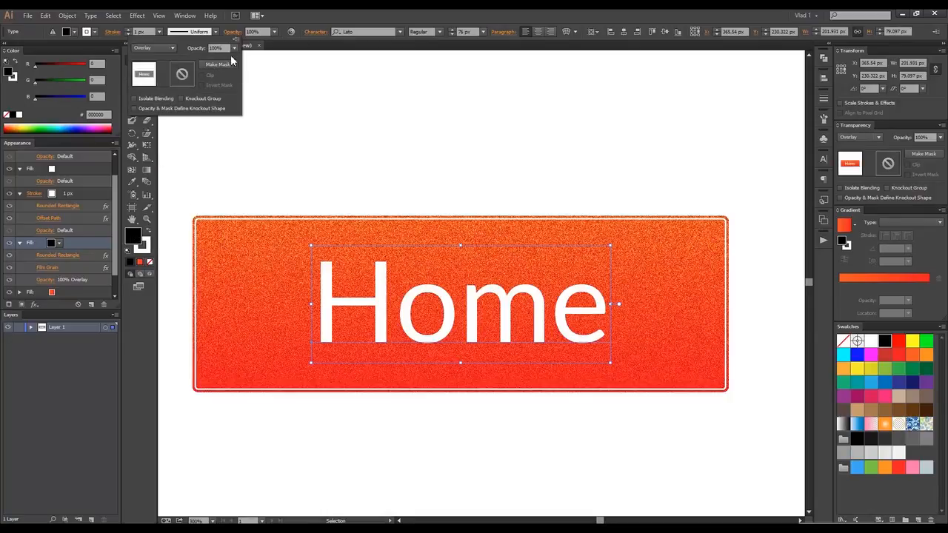
# - Lower the film grain fill's opacity to 10% and check the texture across the button
pyautogui.click(234, 47)
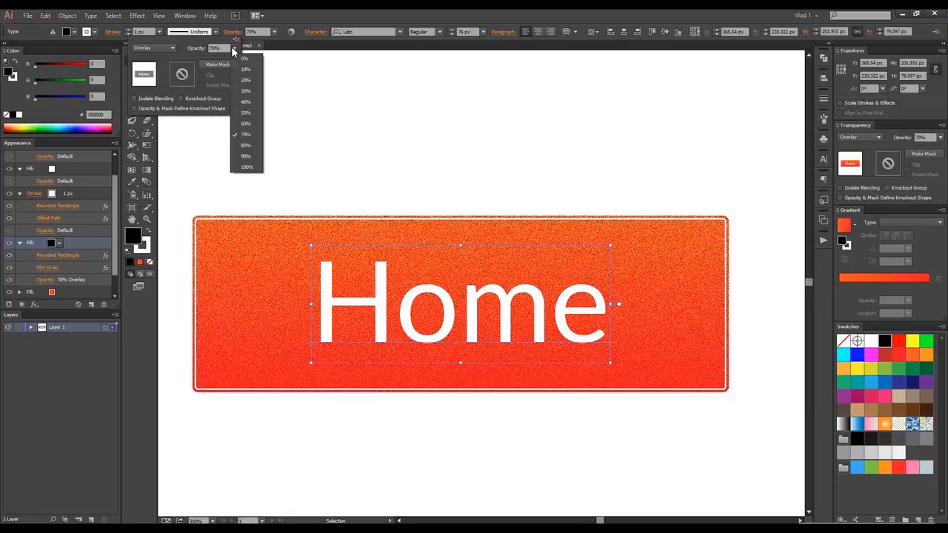
pyautogui.click(244, 86)
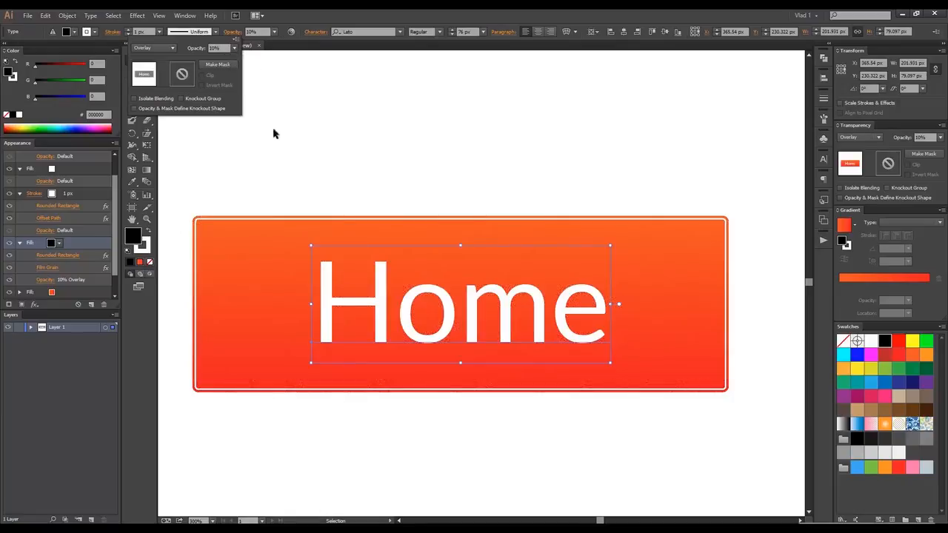
pyautogui.click(306, 156)
pyautogui.click(306, 157)
pyautogui.scroll(2, 700, 260)
pyautogui.scroll(-4, 667, 207)
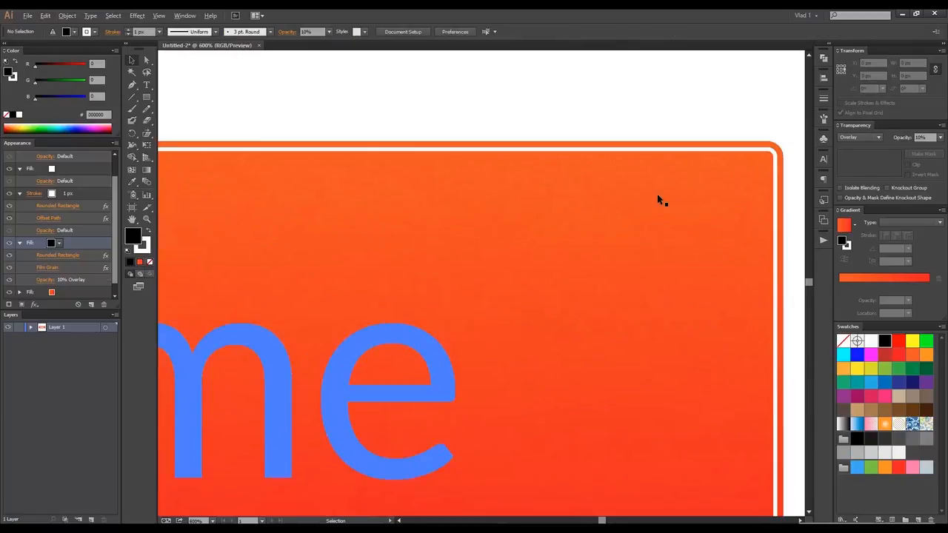
pyautogui.scroll(1, 582, 173)
pyautogui.moveTo(586, 163); pyautogui.dragTo(462, 163)
pyautogui.scroll(-3, 467, 164)
pyautogui.scroll(2, 466, 163)
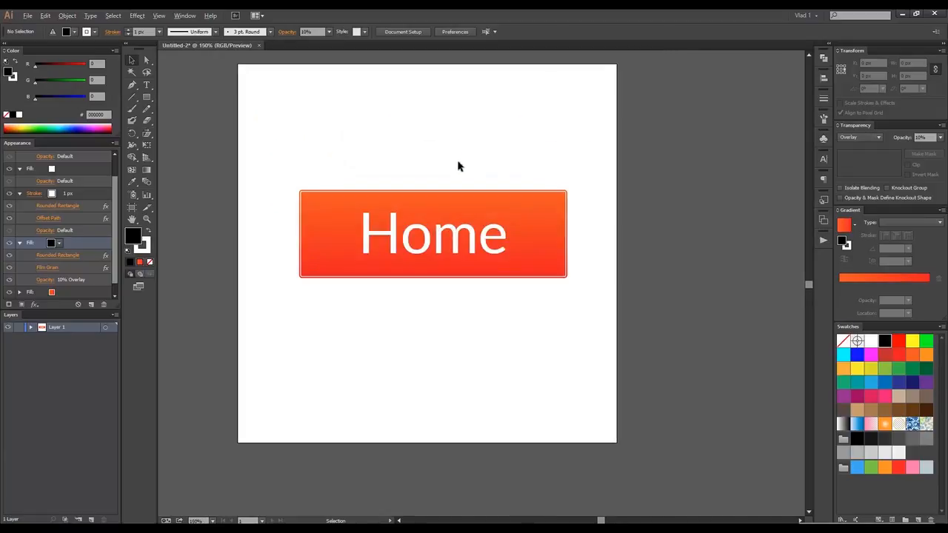
# - Select the Home type object and expand its orange gradient fill in the appearance stack
pyautogui.scroll(1, 458, 165)
pyautogui.click(263, 206)
pyautogui.scroll(-1, 71, 258)
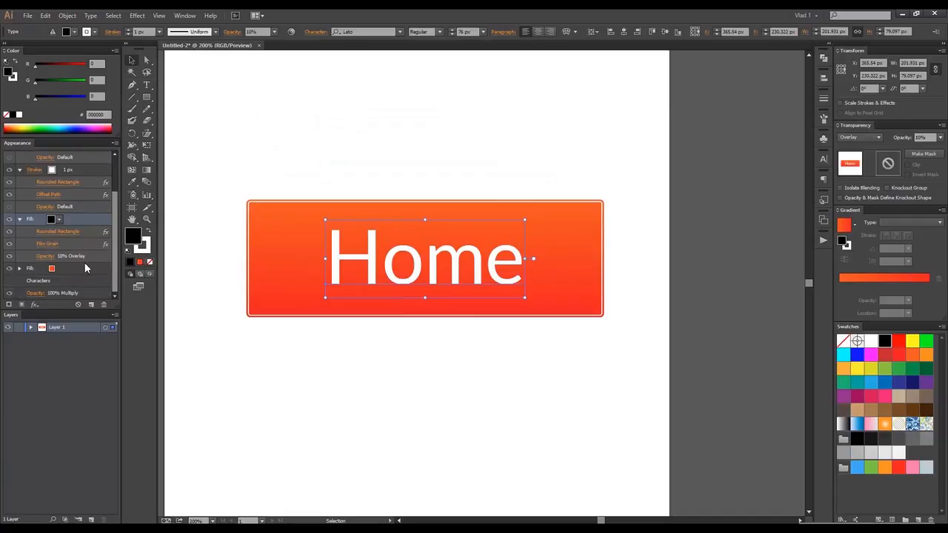
pyautogui.click(138, 16)
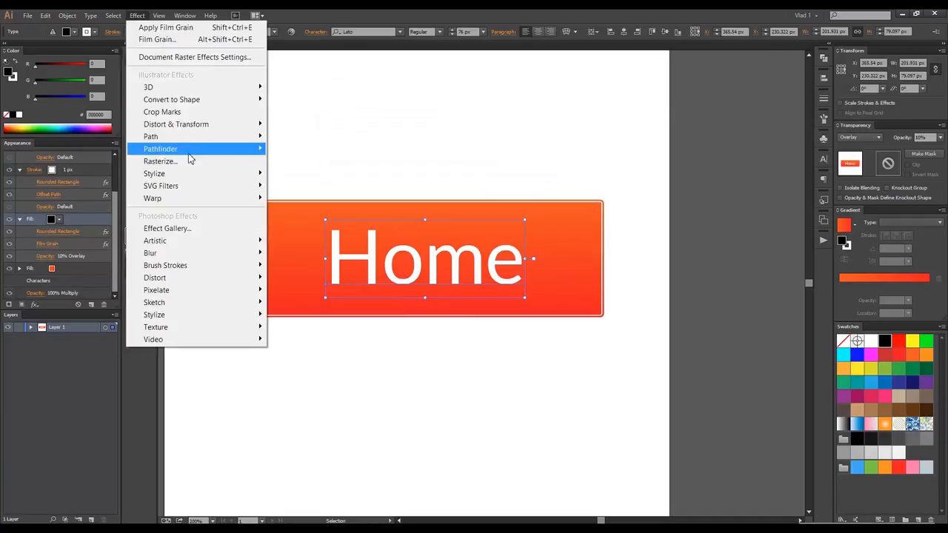
pyautogui.moveTo(198, 174)
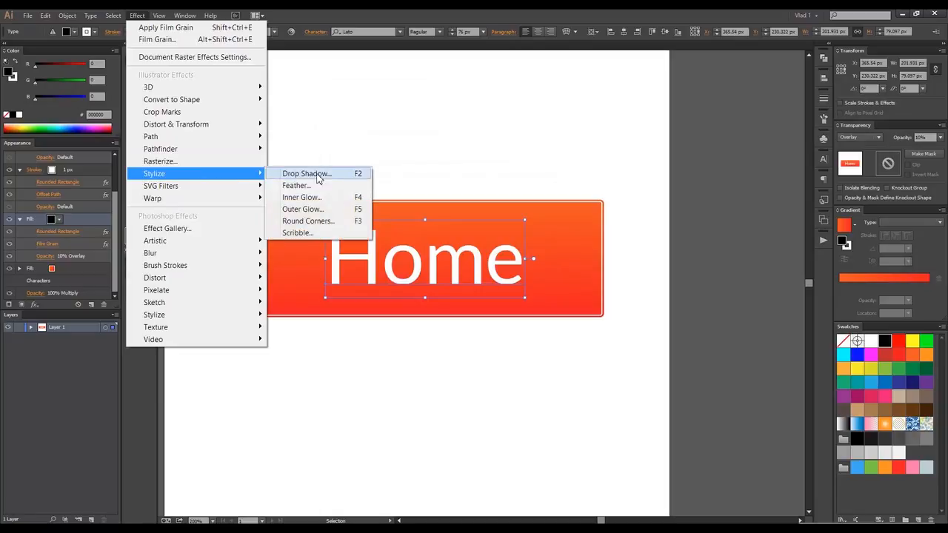
pyautogui.click(321, 22)
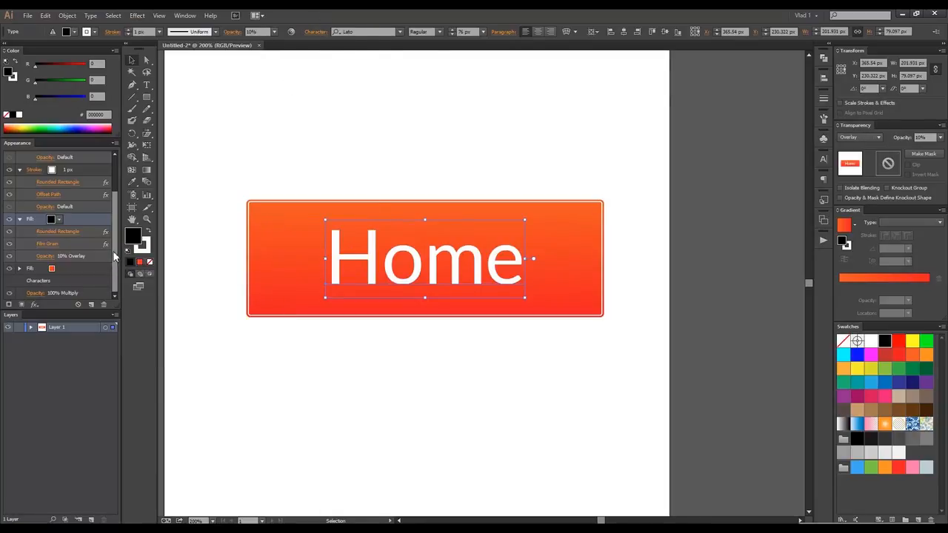
pyautogui.click(67, 270)
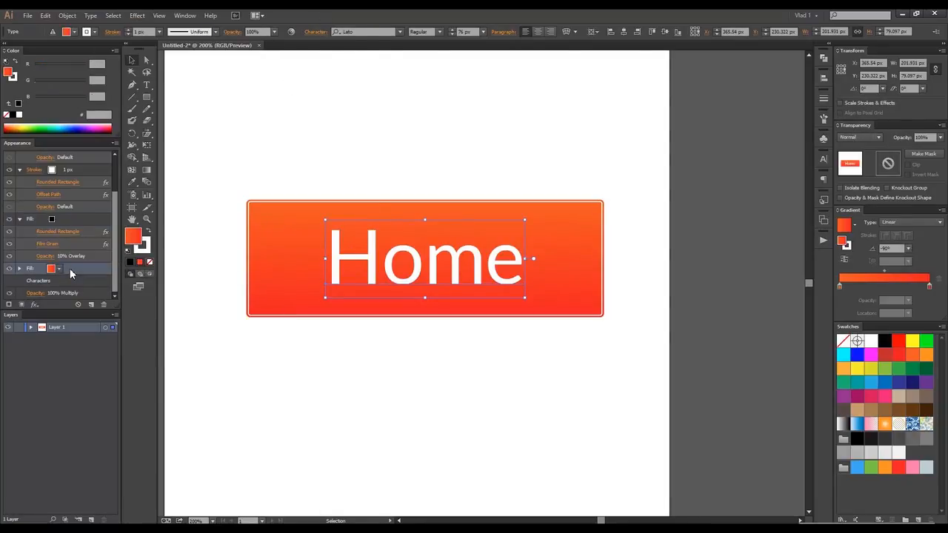
pyautogui.click(19, 269)
pyautogui.scroll(-1, 86, 268)
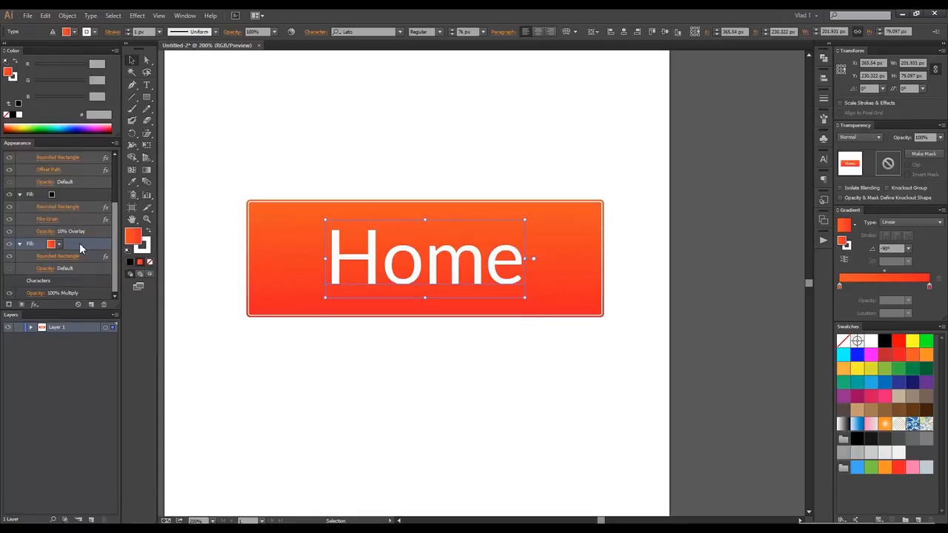
# - Start a previewed Drop Shadow effect on the orange gradient fill, with blur, X offset and Y offset at 0 px
pyautogui.click(137, 15)
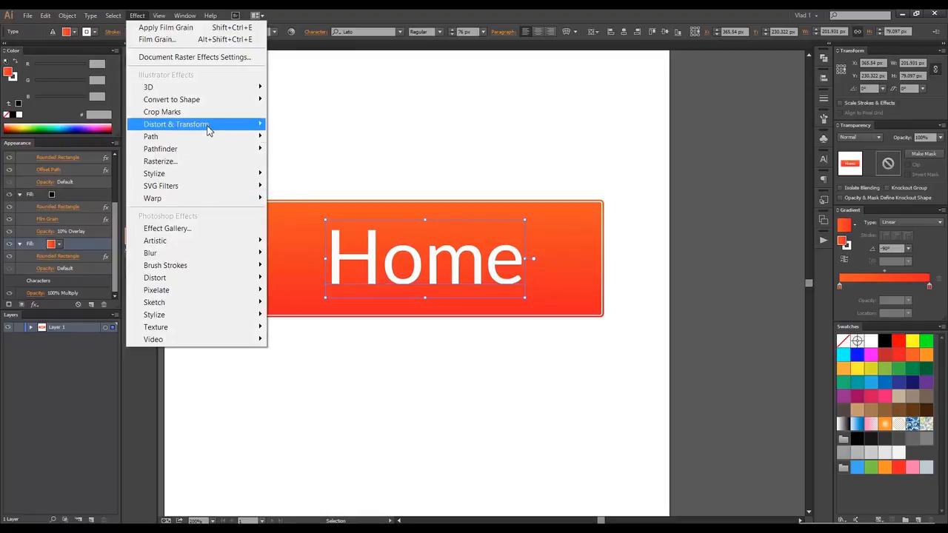
pyautogui.moveTo(210, 173)
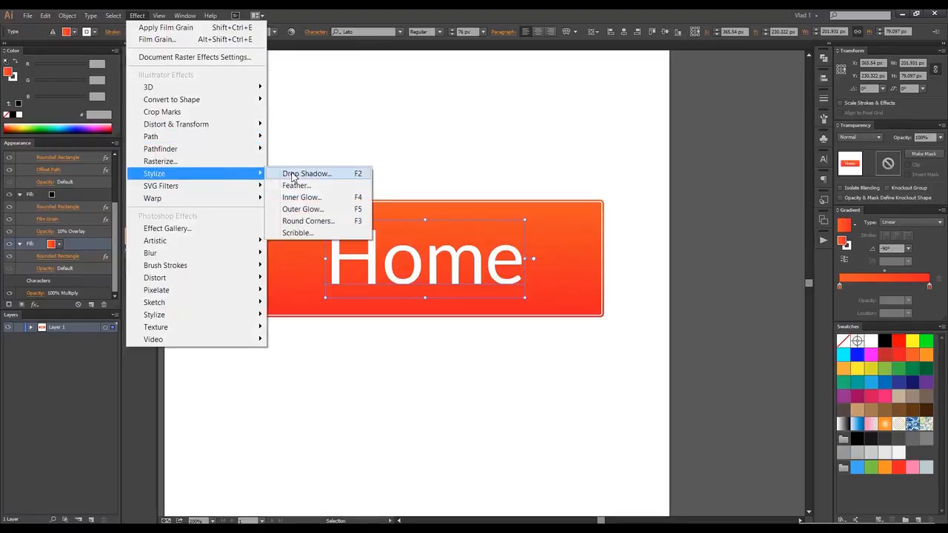
pyautogui.click(293, 175)
pyautogui.moveTo(691, 150); pyautogui.dragTo(680, 154)
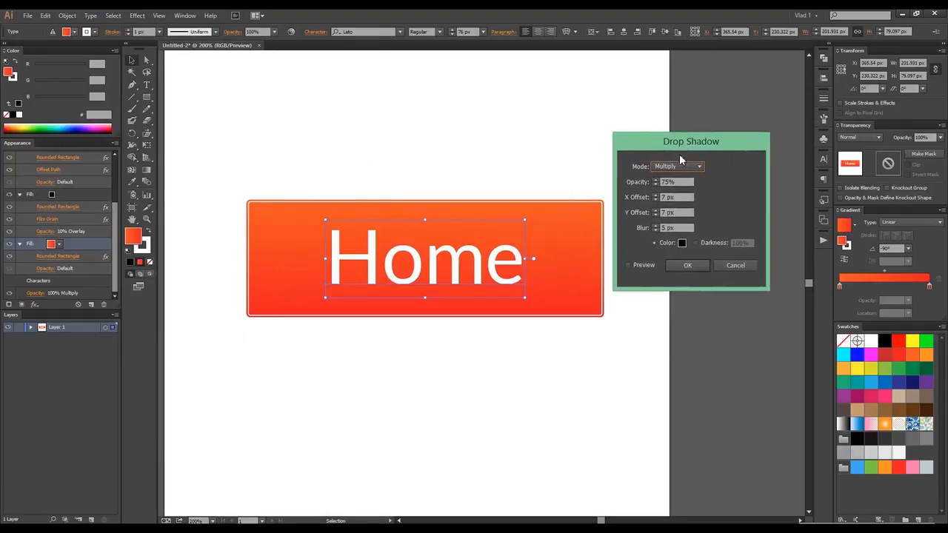
pyautogui.click(644, 266)
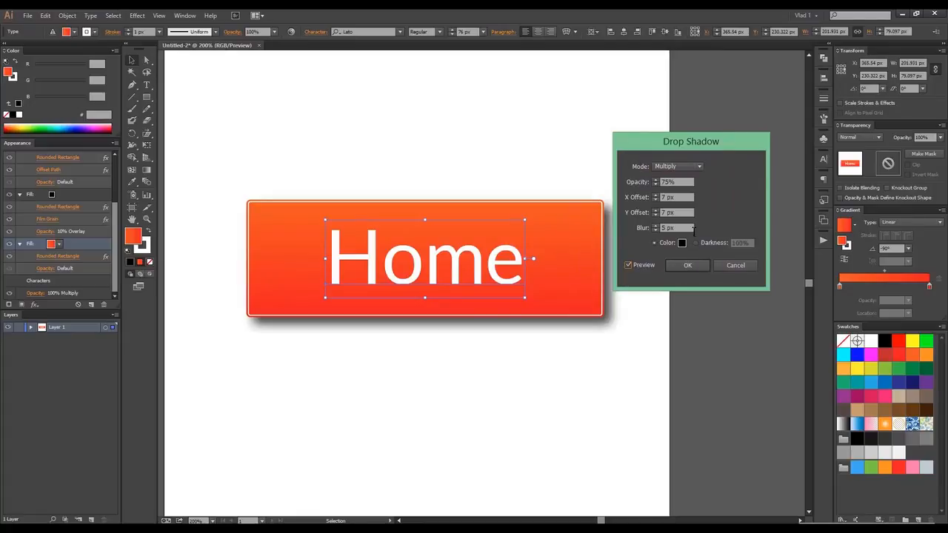
pyautogui.scroll(-5, 689, 232)
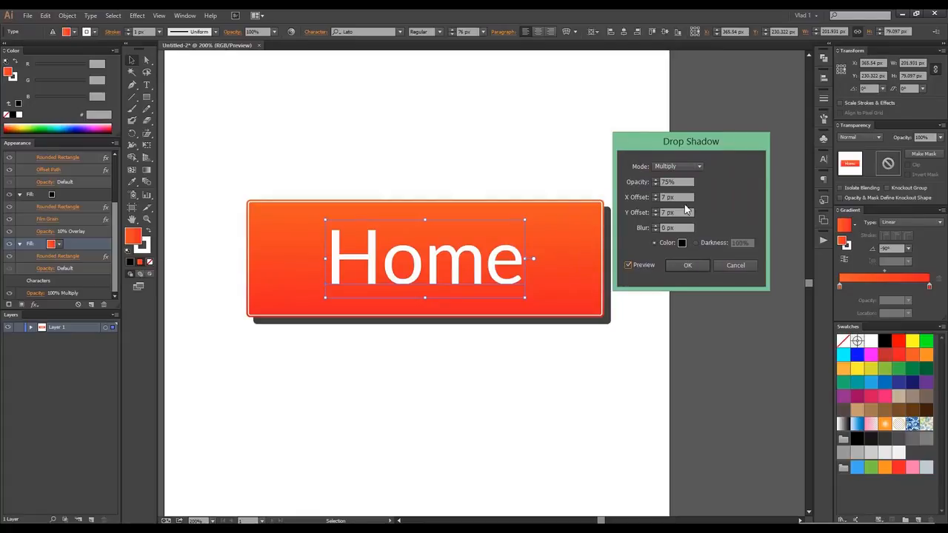
pyautogui.scroll(-7, 683, 214)
pyautogui.scroll(-7, 685, 198)
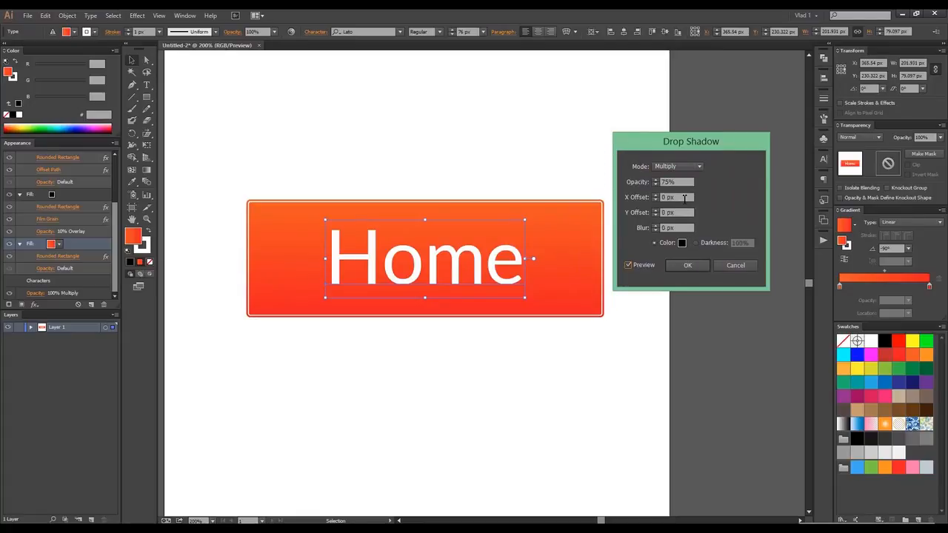
# - Set the shadow's Y offset to 1 px, opacity to 10% and mode to Normal, and apply the effect
pyautogui.scroll(1, 682, 213)
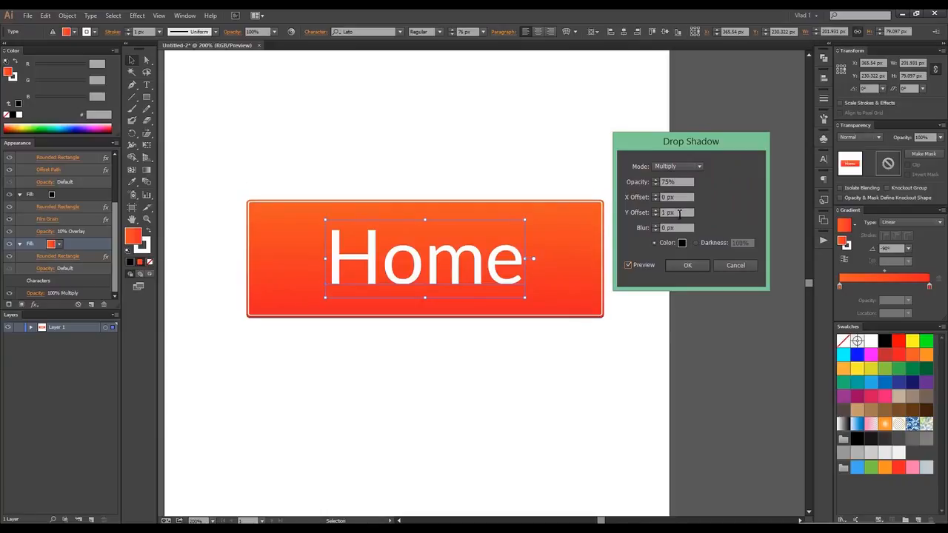
pyautogui.scroll(1, 672, 198)
pyautogui.scroll(-1, 672, 197)
pyautogui.write('10')
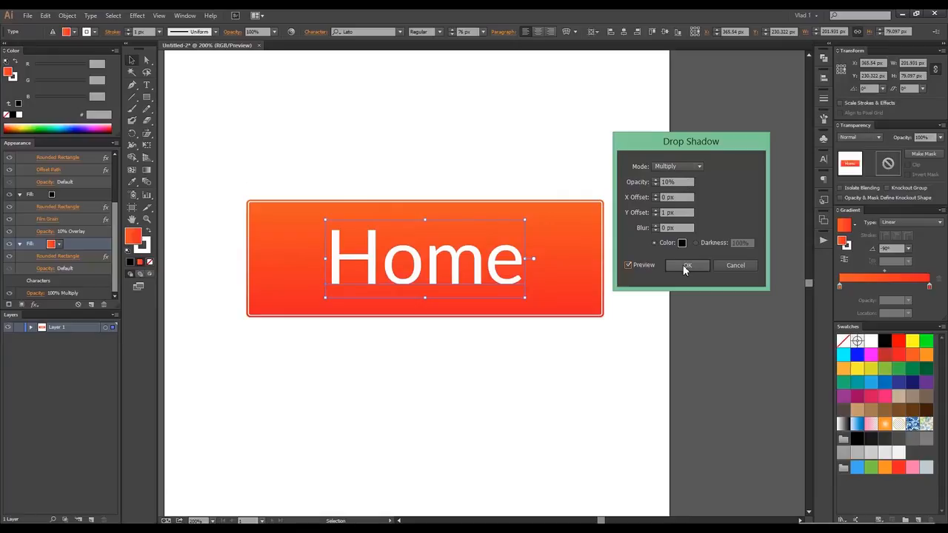
pyautogui.click(678, 166)
pyautogui.click(680, 179)
pyautogui.click(694, 265)
pyautogui.scroll(8, 652, 322)
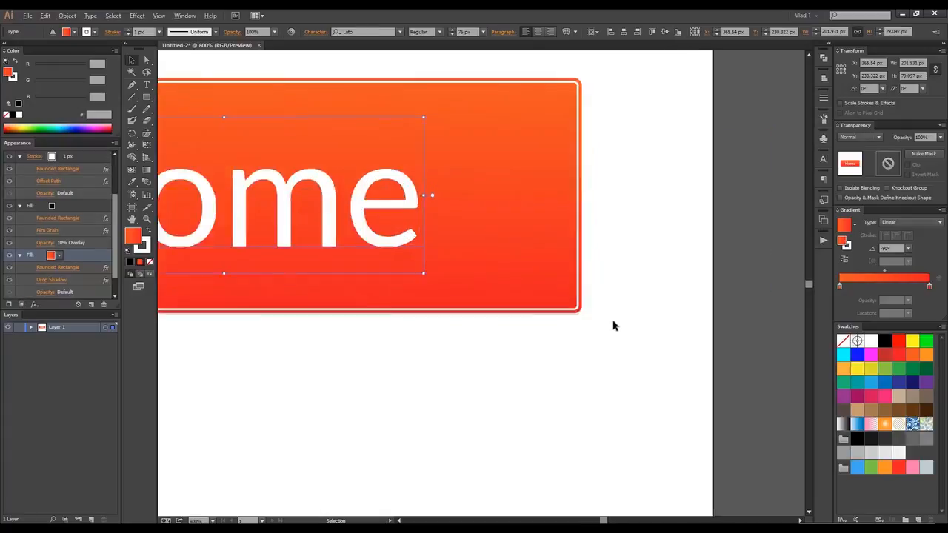
pyautogui.scroll(-6, 459, 282)
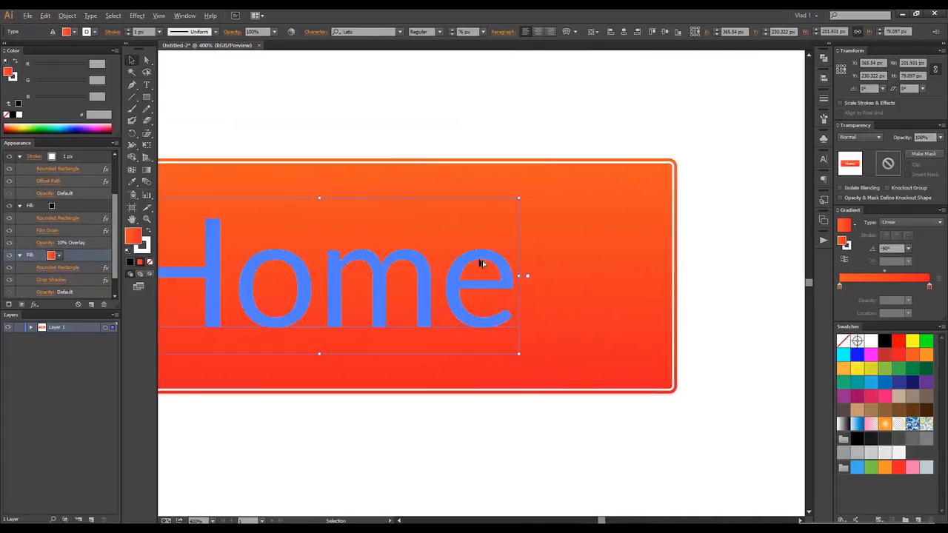
# - Add an Offset Path effect of -0.5 px to the black film grain fill
pyautogui.click(88, 205)
pyautogui.hscroll(-3, 546, 134)
pyautogui.scroll(8, 272, 218)
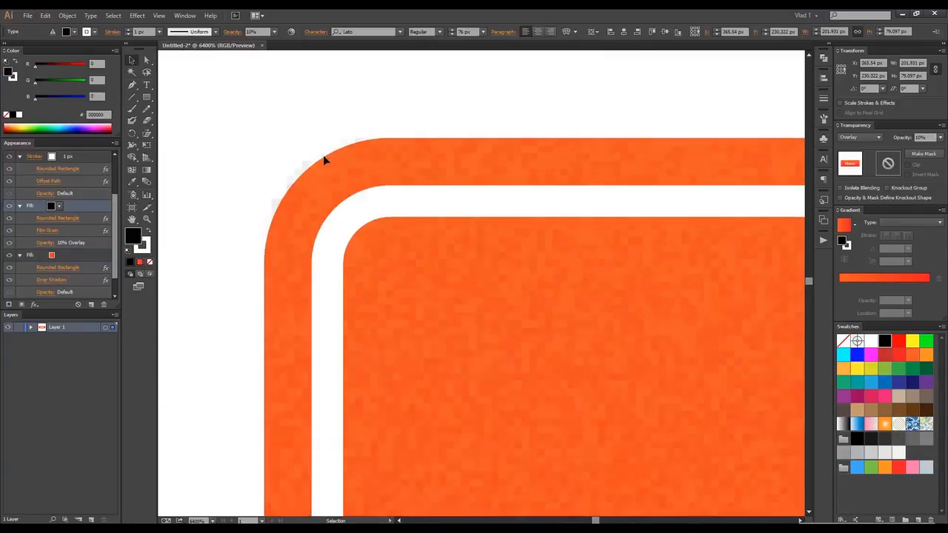
pyautogui.click(137, 16)
pyautogui.moveTo(229, 143)
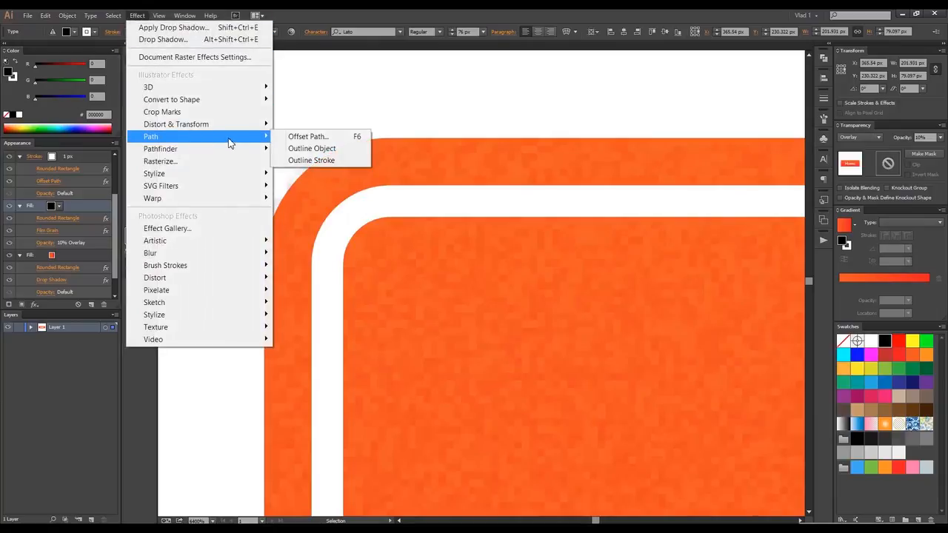
pyautogui.click(304, 138)
pyautogui.write('-0.5')
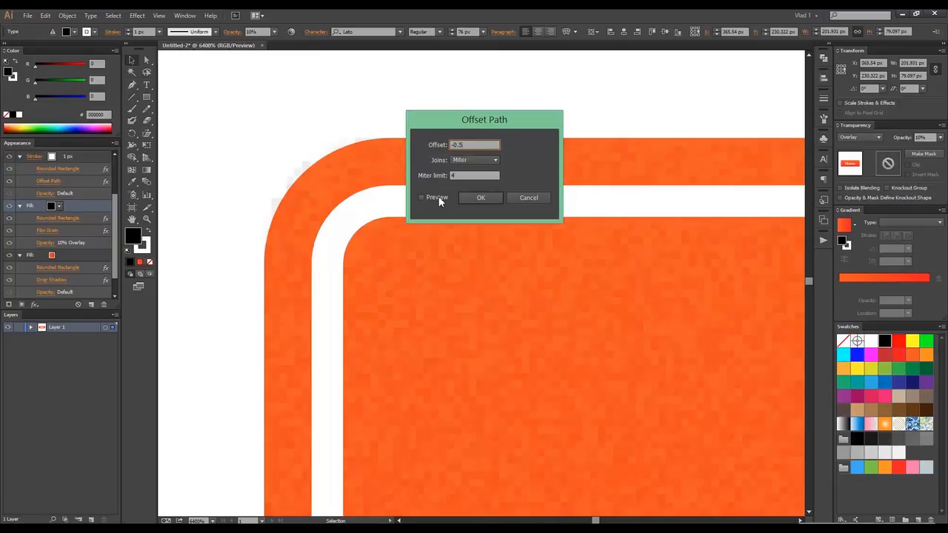
pyautogui.click(440, 202)
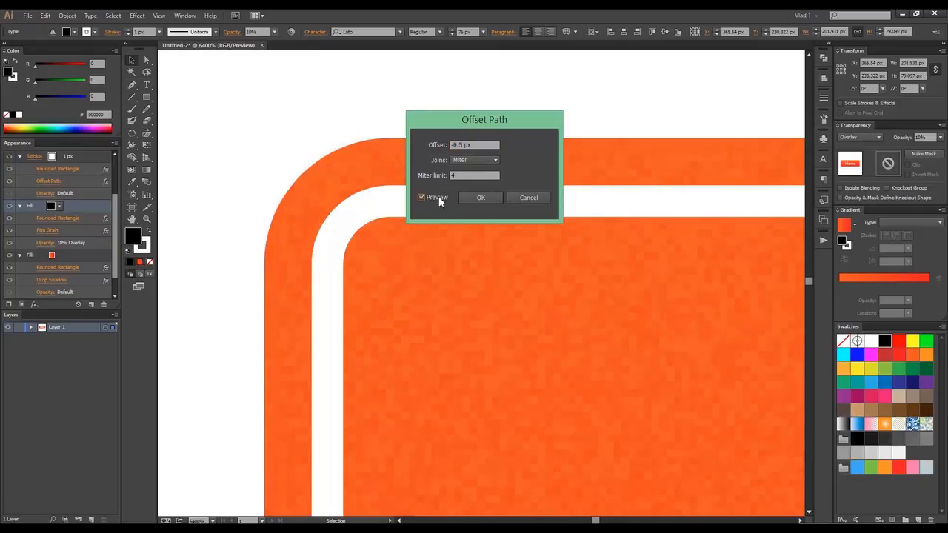
pyautogui.click(485, 197)
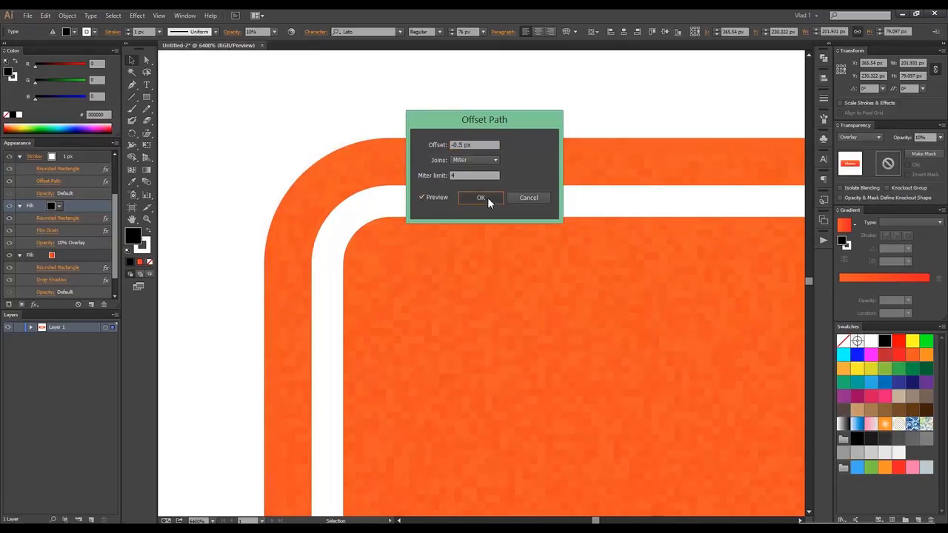
pyautogui.click(332, 103)
pyautogui.scroll(-6, 331, 103)
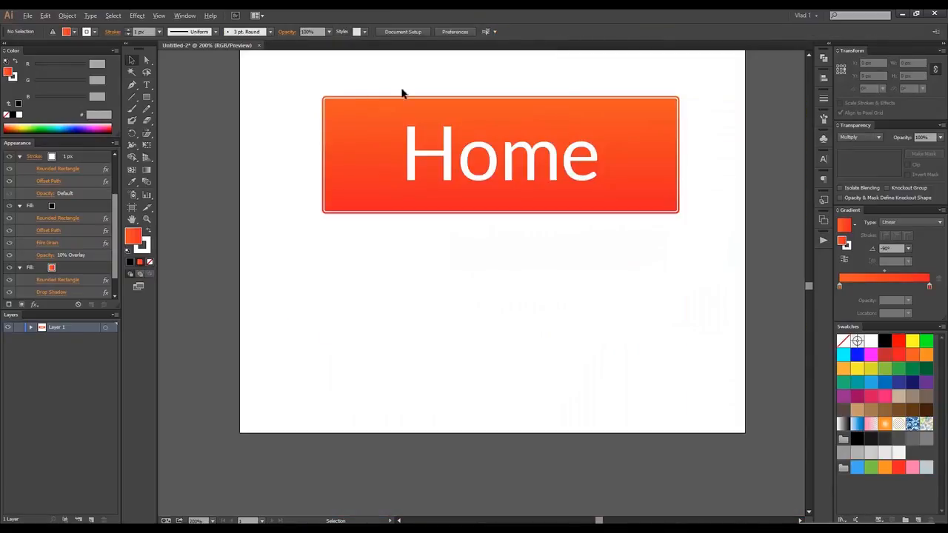
# - Add a second Drop Shadow to the orange gradient fill with Normal mode, 10% opacity, 0 px X offset, 1 px Y offset and 0 px blur
pyautogui.scroll(1, 466, 84)
pyautogui.scroll(-1, 466, 81)
pyautogui.moveTo(460, 83); pyautogui.dragTo(396, 123)
pyautogui.scroll(1, 255, 151)
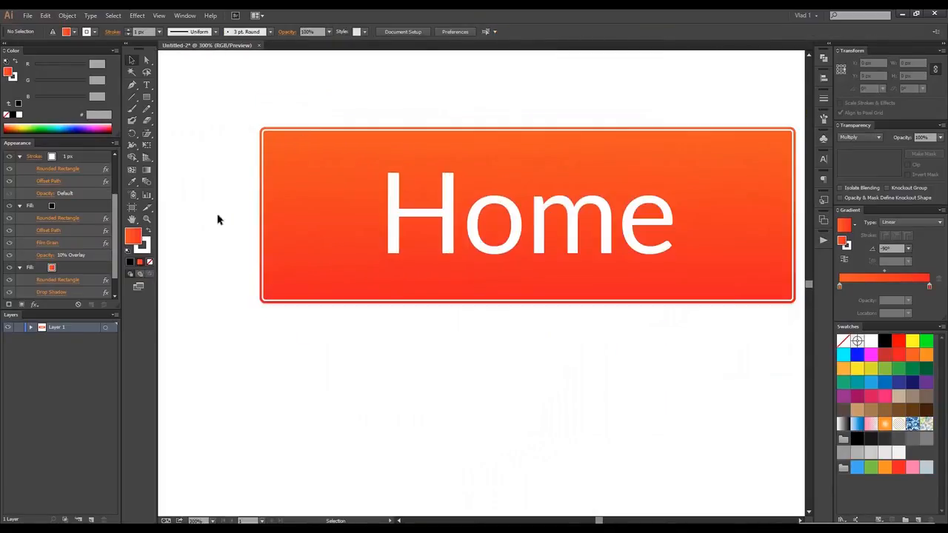
pyautogui.click(294, 176)
pyautogui.scroll(-1, 75, 280)
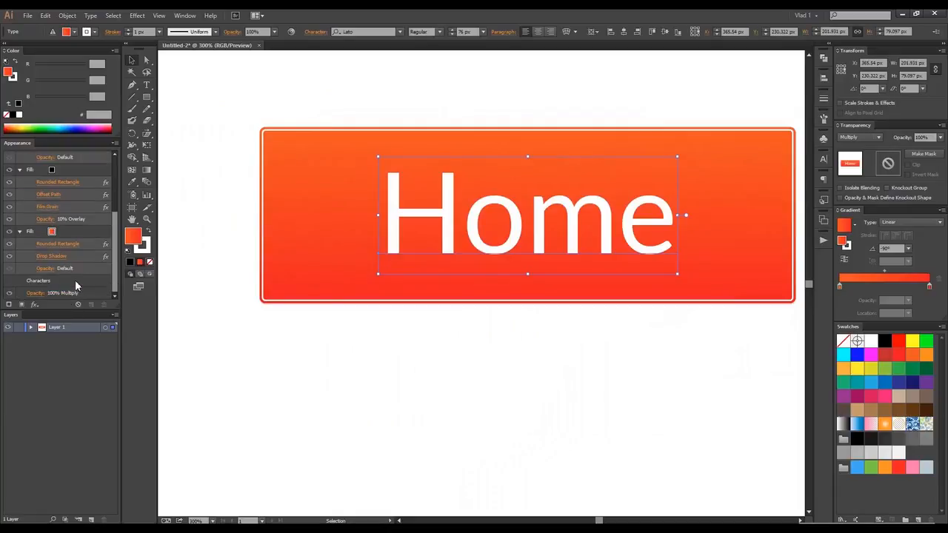
pyautogui.click(90, 256)
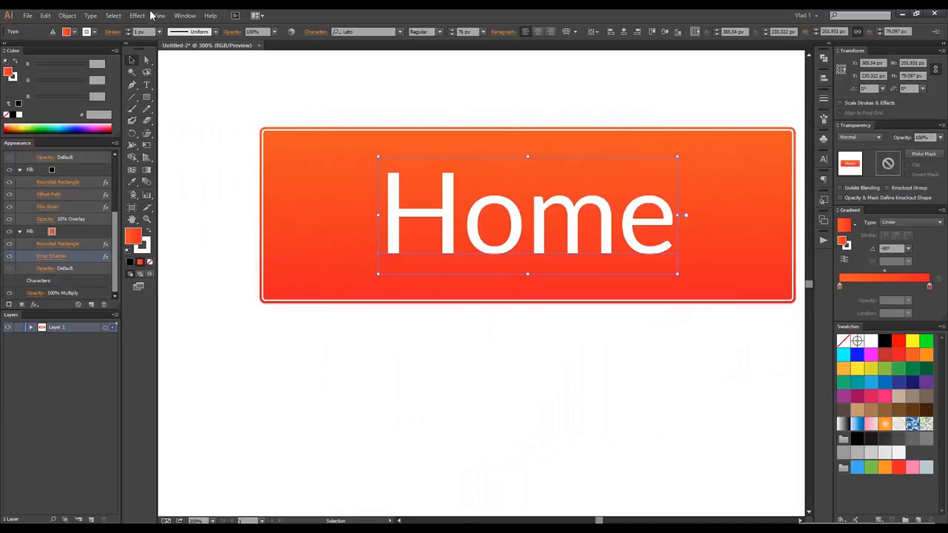
pyautogui.click(138, 15)
pyautogui.moveTo(215, 179)
pyautogui.click(296, 174)
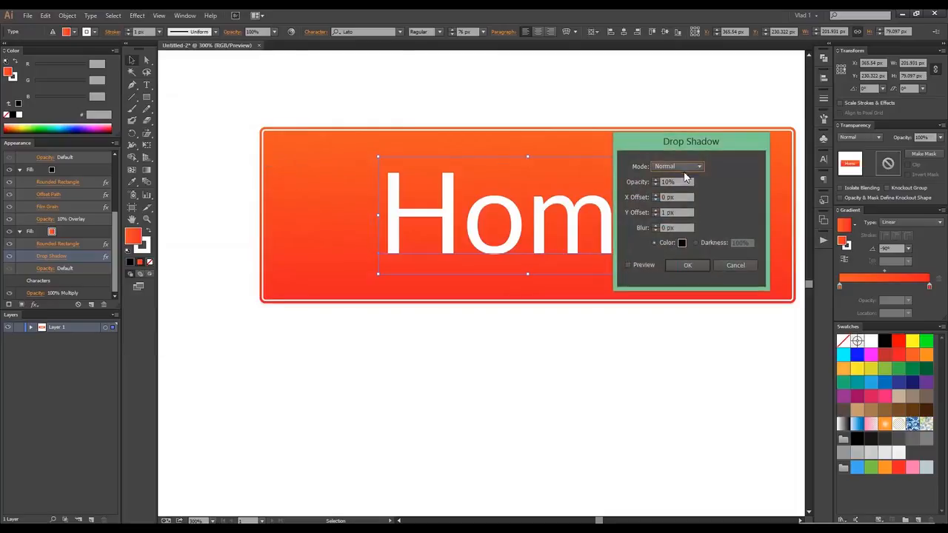
pyautogui.click(628, 265)
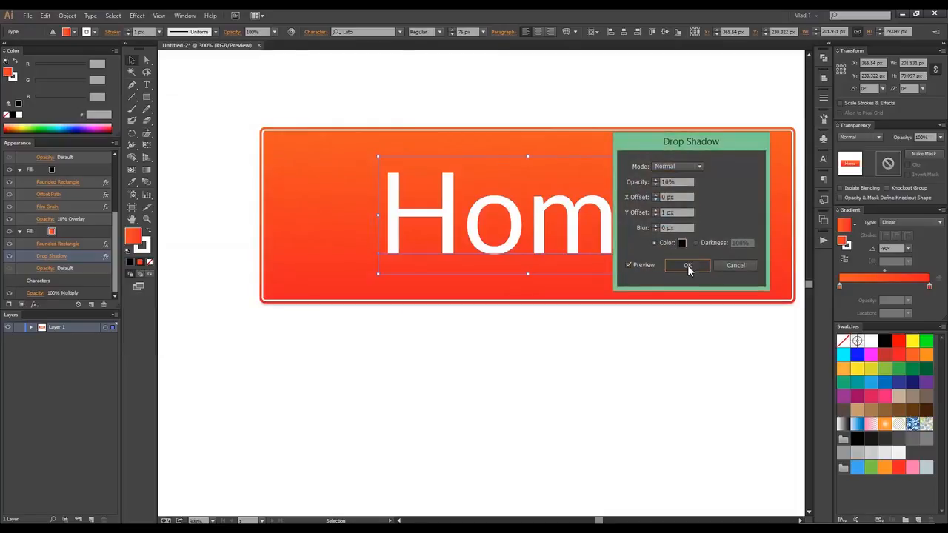
pyautogui.click(687, 265)
# - Apply the same Drop Shadow effect two more times to the orange gradient fill
pyautogui.click(135, 16)
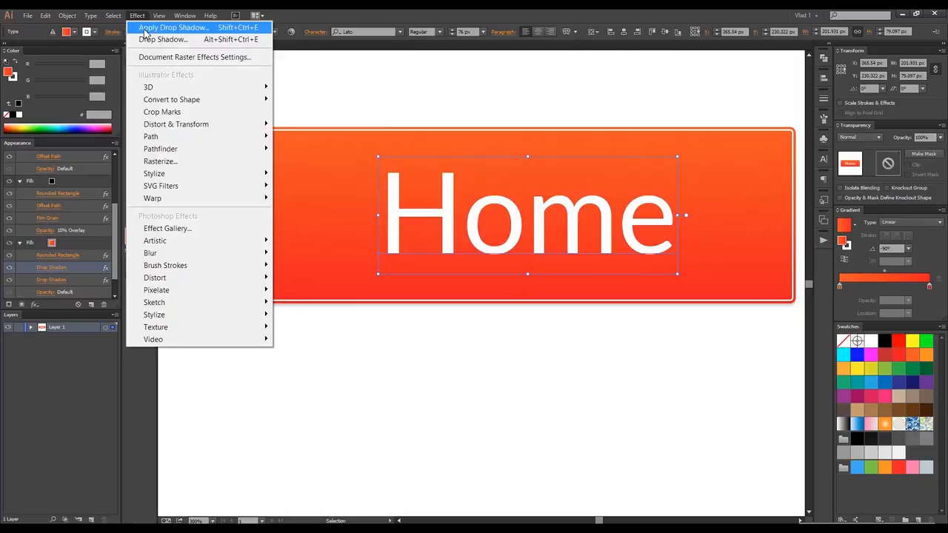
pyautogui.click(146, 28)
pyautogui.click(137, 16)
pyautogui.click(148, 28)
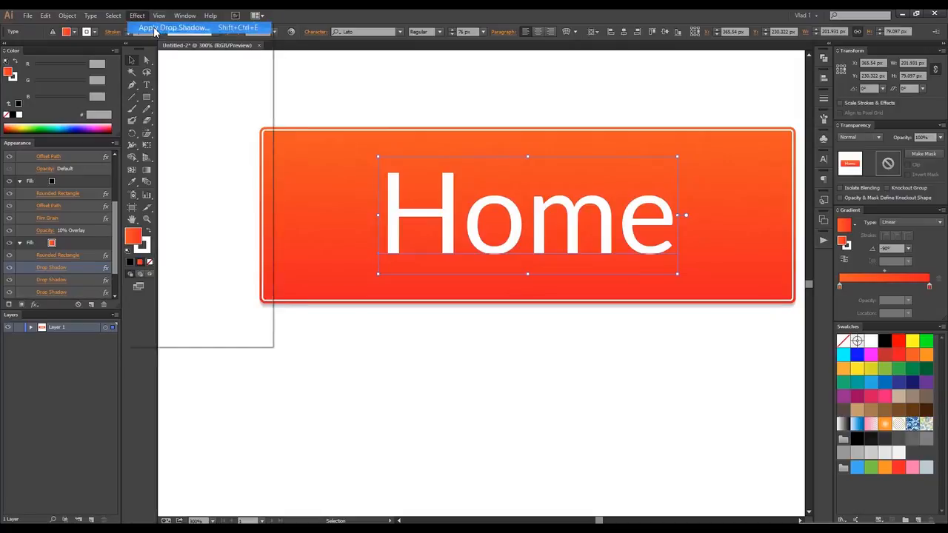
# - Examine the stacked shadows along the button's lower edge and corner, and the look of the whole button
pyautogui.click(316, 99)
pyautogui.scroll(-3, 316, 98)
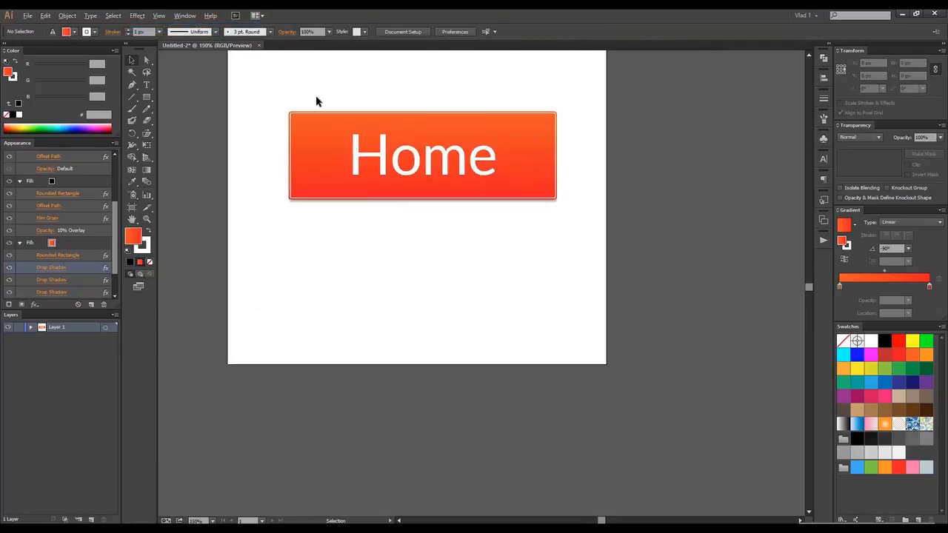
pyautogui.moveTo(314, 97); pyautogui.dragTo(312, 143)
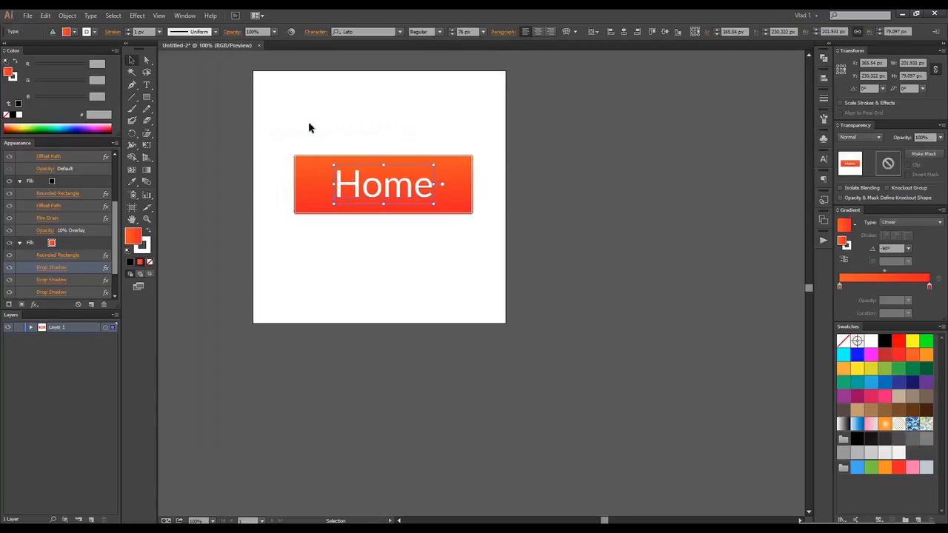
pyautogui.scroll(9, 475, 226)
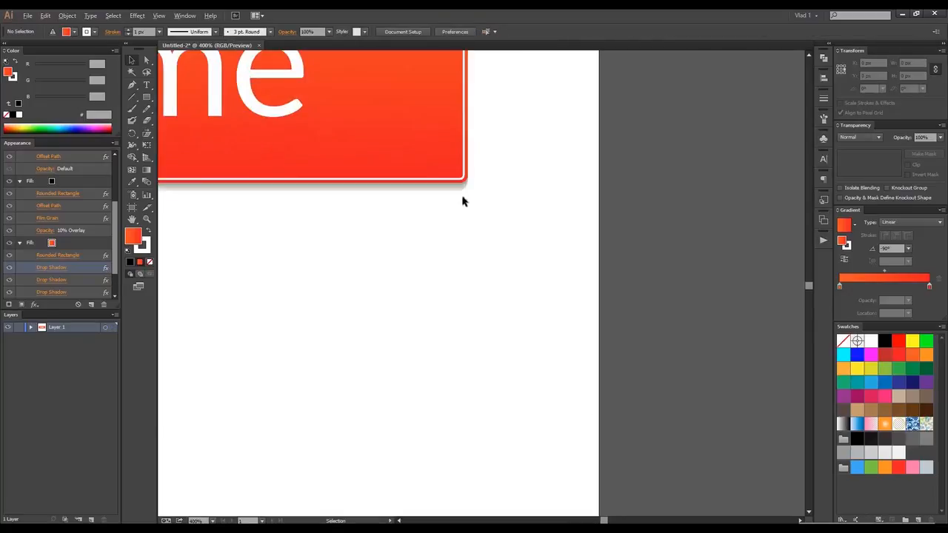
pyautogui.scroll(-5, 474, 183)
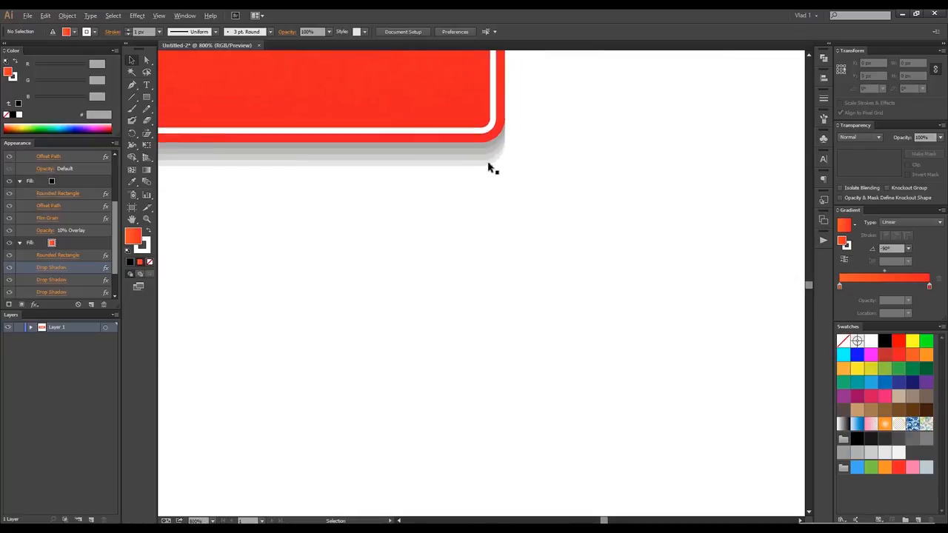
pyautogui.scroll(-6, 656, 243)
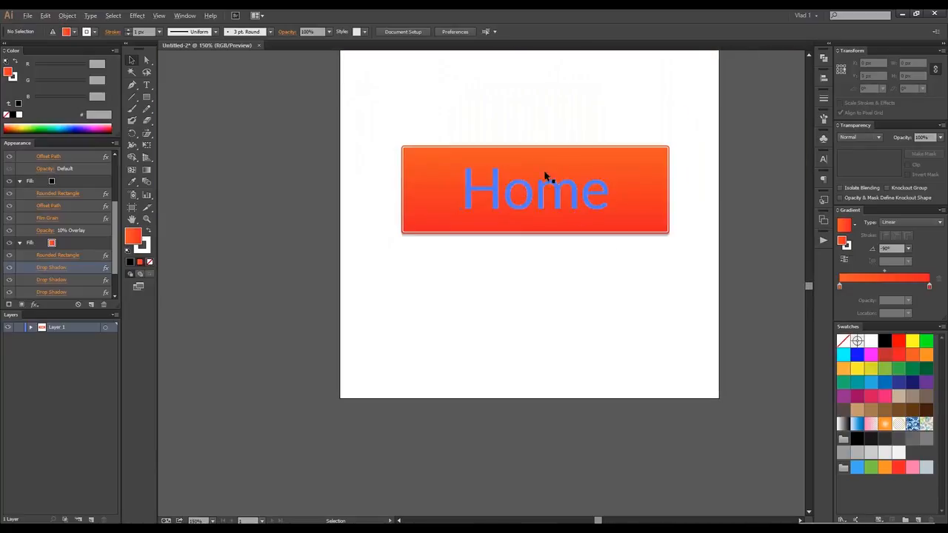
pyautogui.moveTo(580, 96); pyautogui.dragTo(460, 112)
pyautogui.scroll(2, 397, 127)
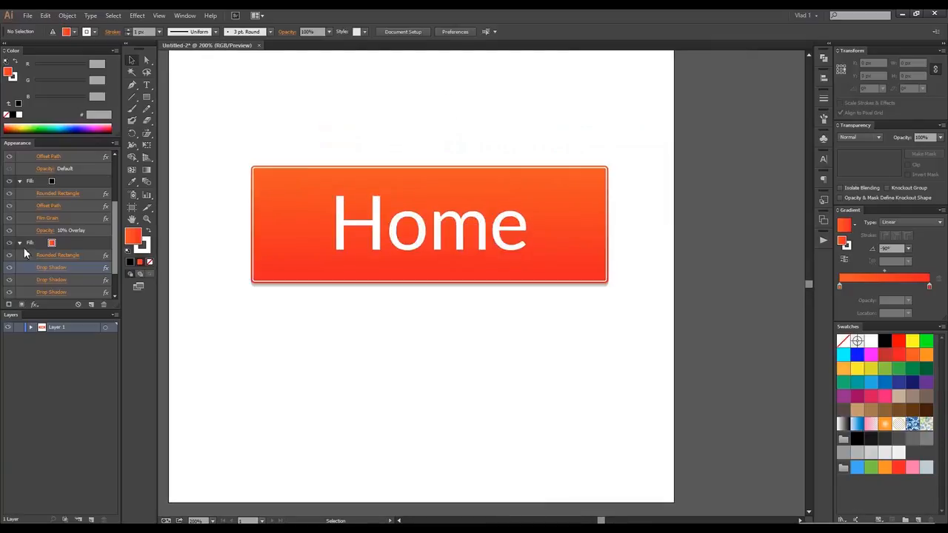
# - Try to duplicate the black film grain fill and remove Film Grain and Offset Path from the copy with no object selected
pyautogui.moveTo(74, 181); pyautogui.dragTo(91, 267)
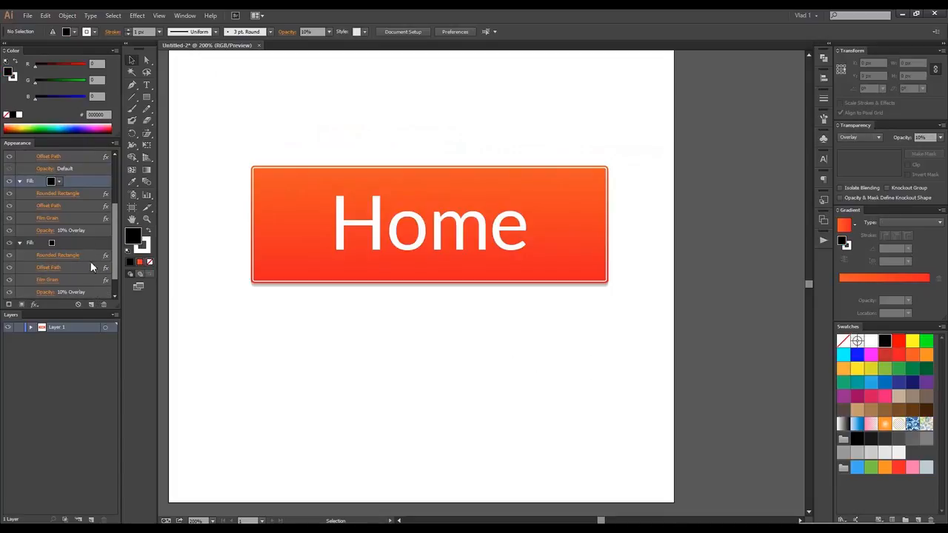
pyautogui.moveTo(79, 217); pyautogui.dragTo(104, 305)
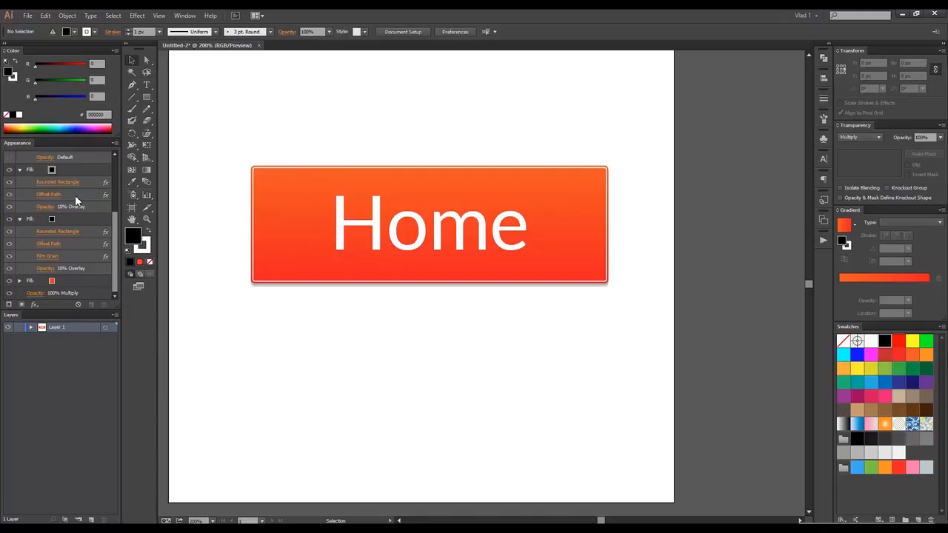
pyautogui.moveTo(75, 197); pyautogui.dragTo(105, 305)
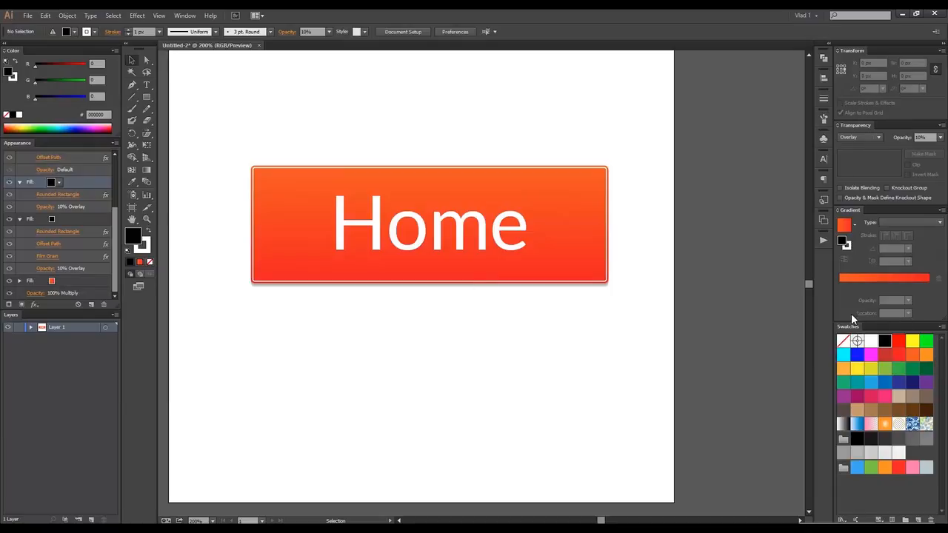
# - Open the Basic Graphics_Textures pattern swatch library with large thumbnails in a taller panel
pyautogui.click(842, 520)
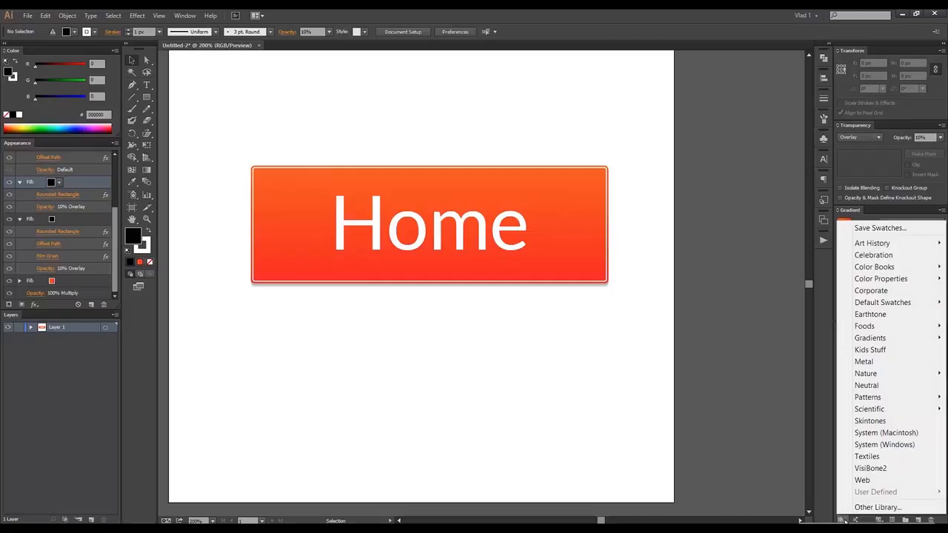
pyautogui.moveTo(876, 398)
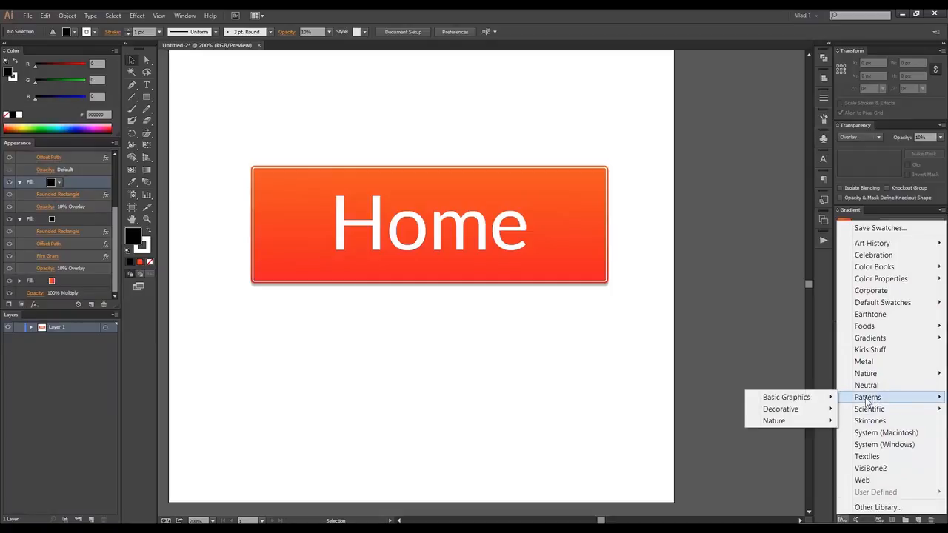
pyautogui.moveTo(795, 400)
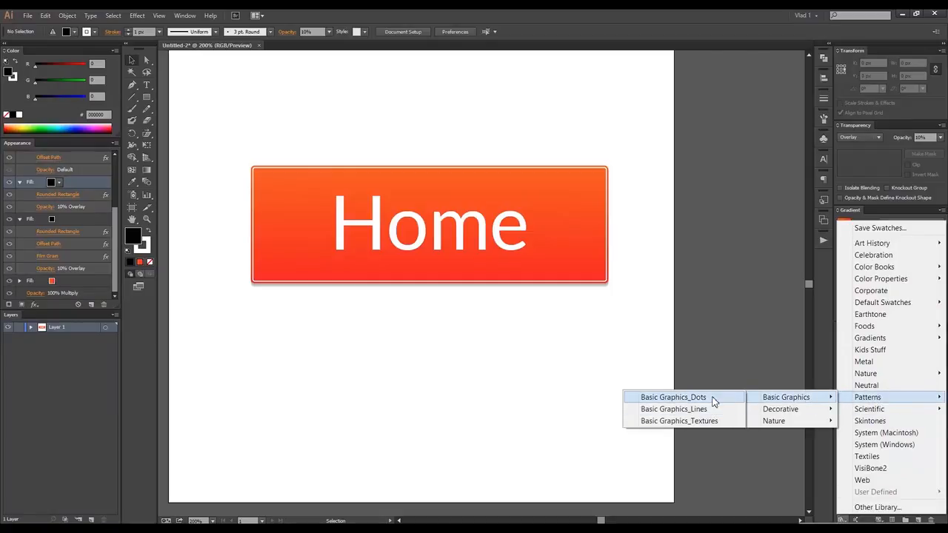
pyautogui.click(714, 400)
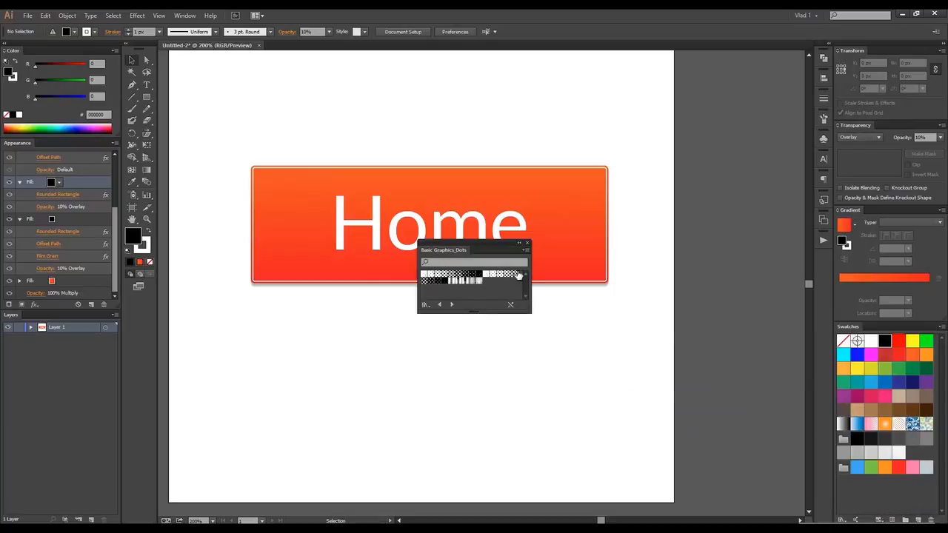
pyautogui.click(524, 253)
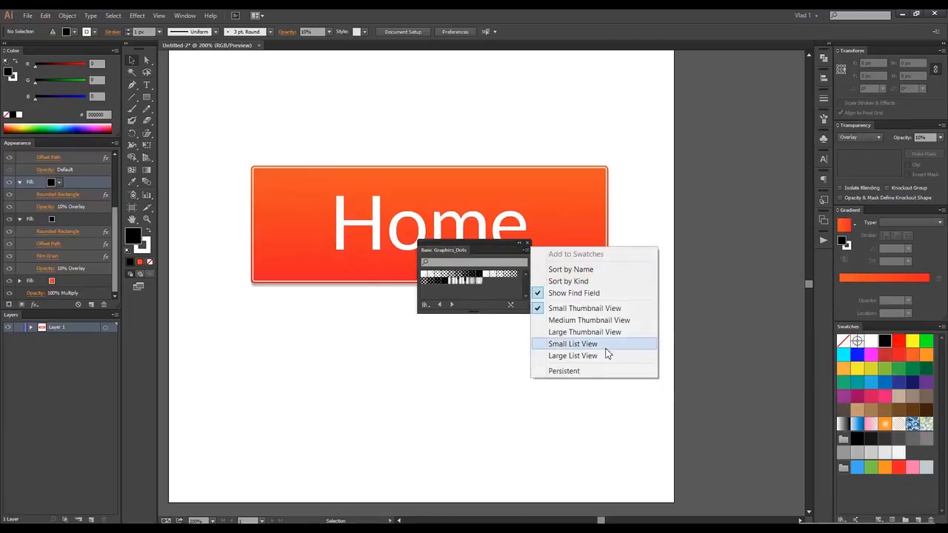
pyautogui.click(606, 333)
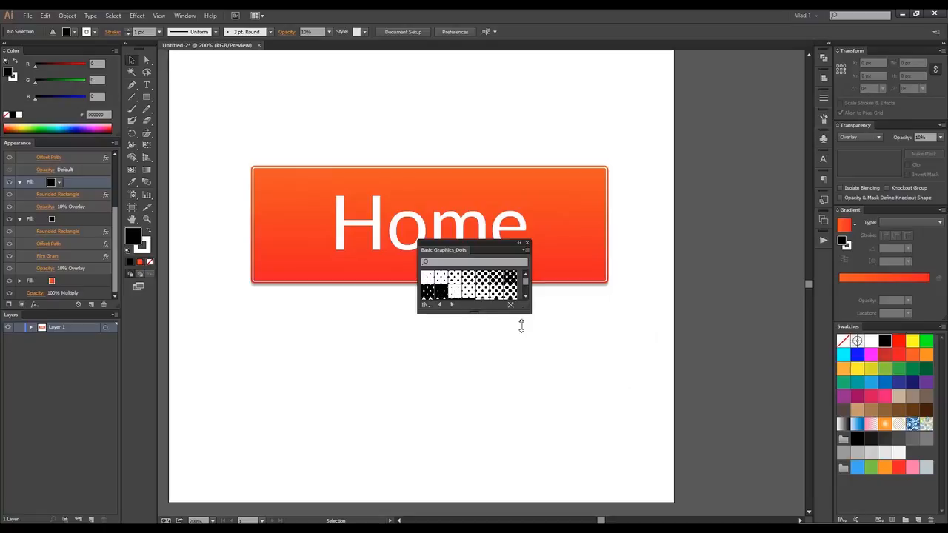
pyautogui.moveTo(522, 326); pyautogui.dragTo(506, 411)
pyautogui.click(452, 402)
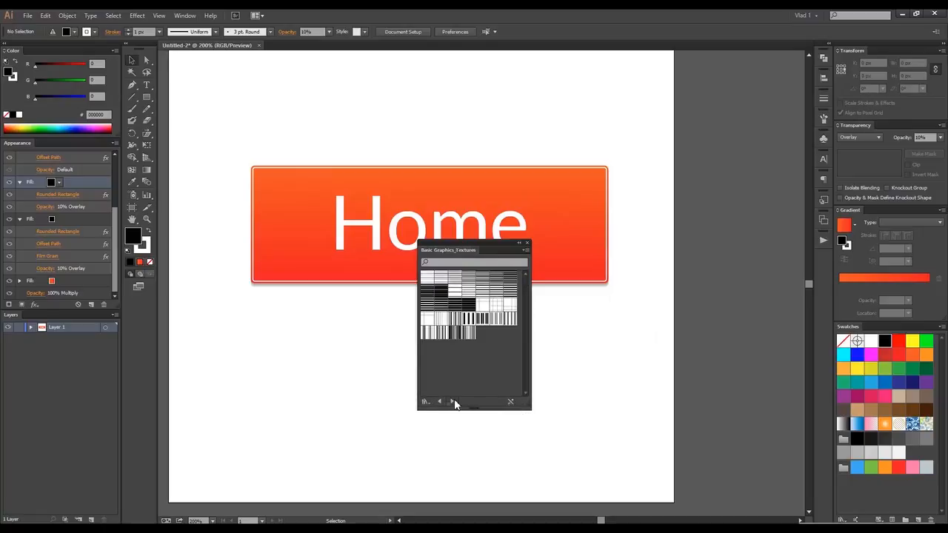
# - Try the second swatch in the second row of textures on the upper fill copy at 100% opacity with no object selected
pyautogui.scroll(2, 317, 219)
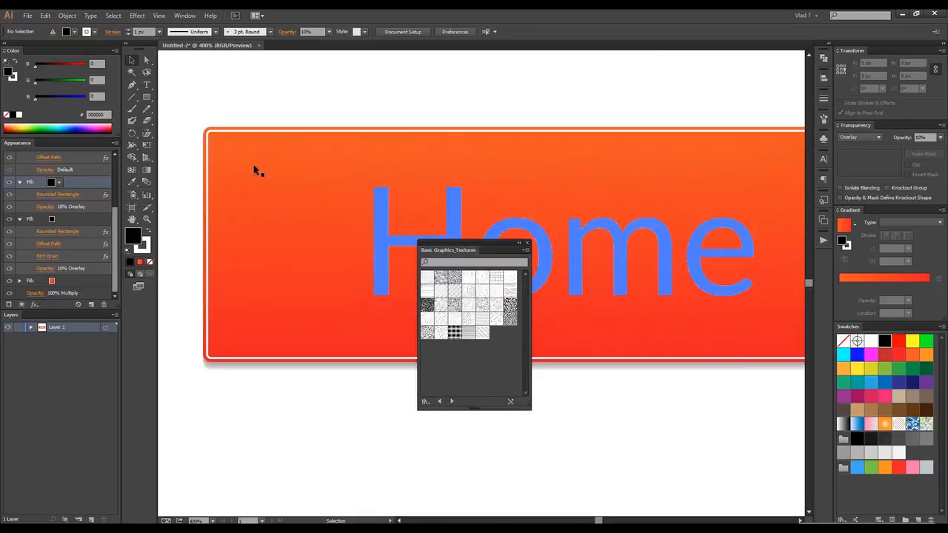
pyautogui.click(443, 294)
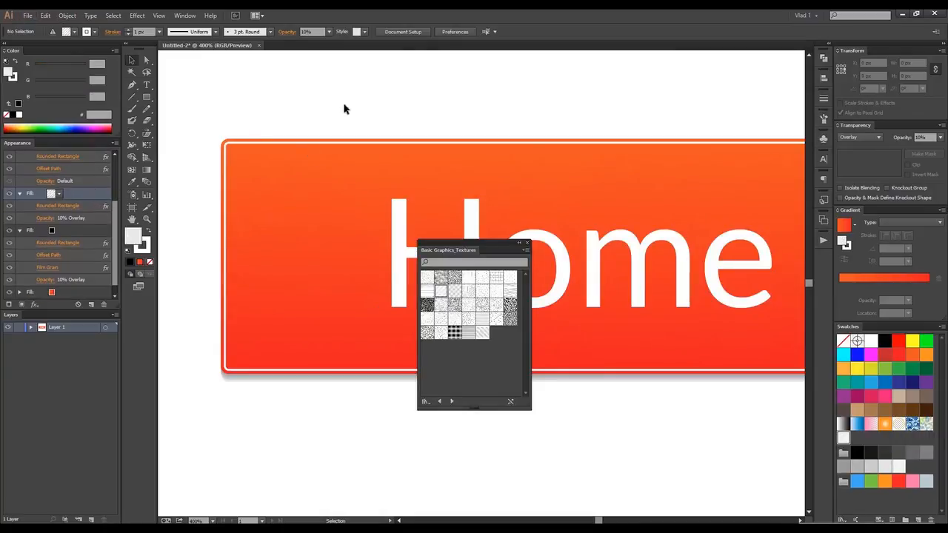
pyautogui.scroll(3, 107, 191)
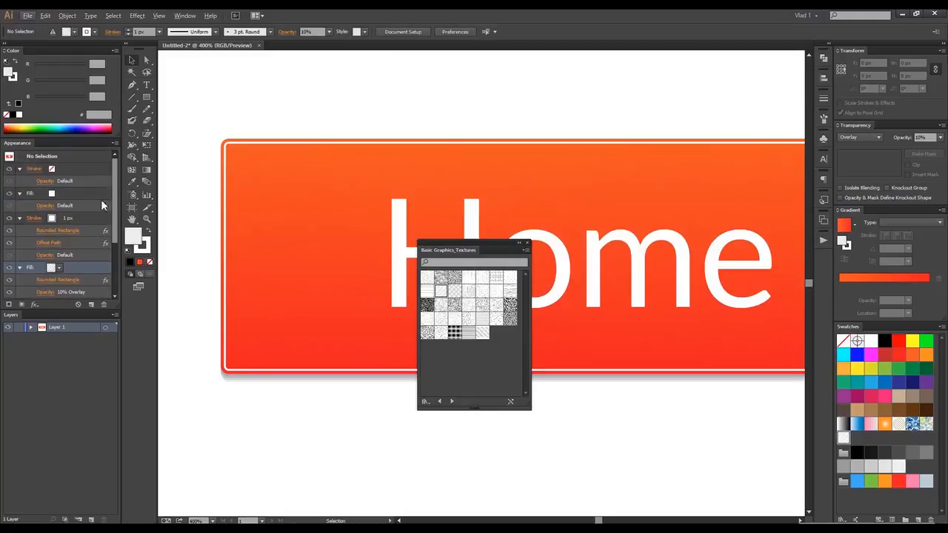
pyautogui.scroll(1, 256, 188)
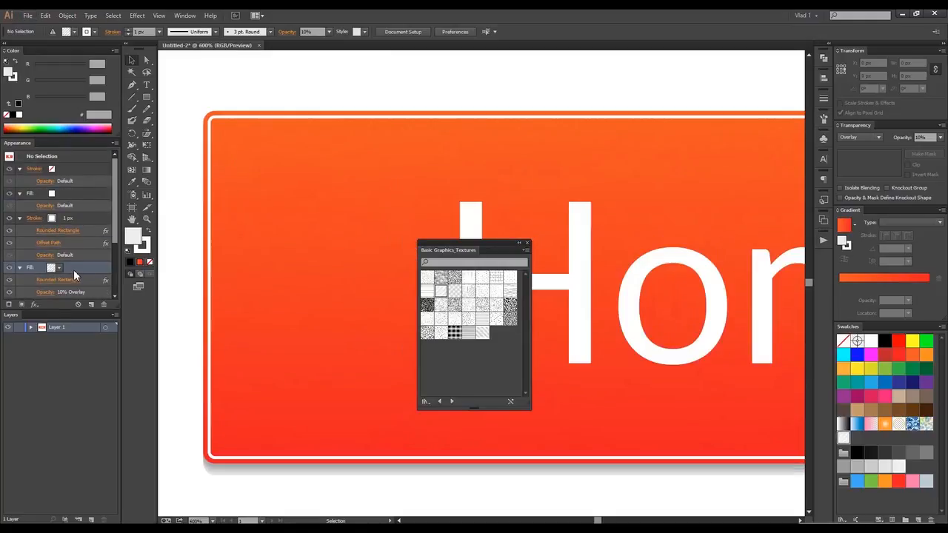
pyautogui.click(329, 32)
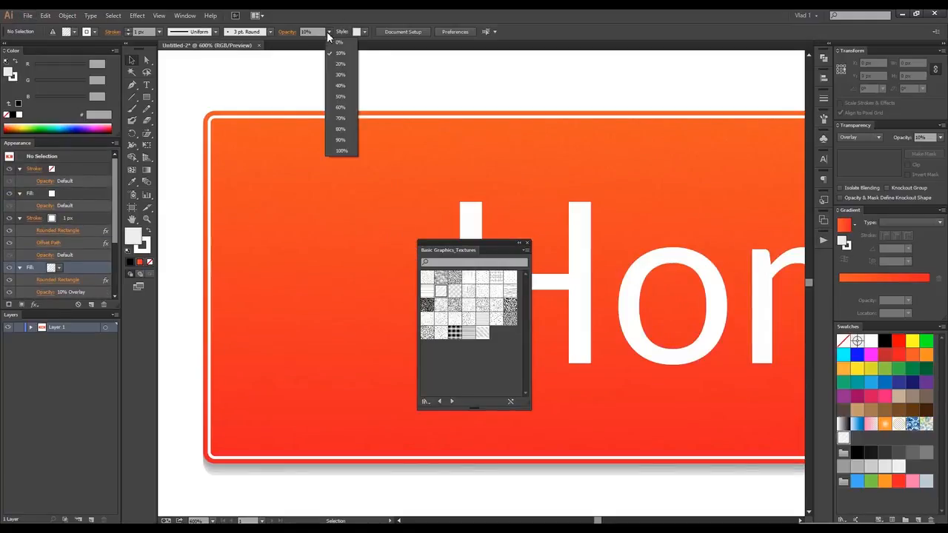
pyautogui.click(341, 144)
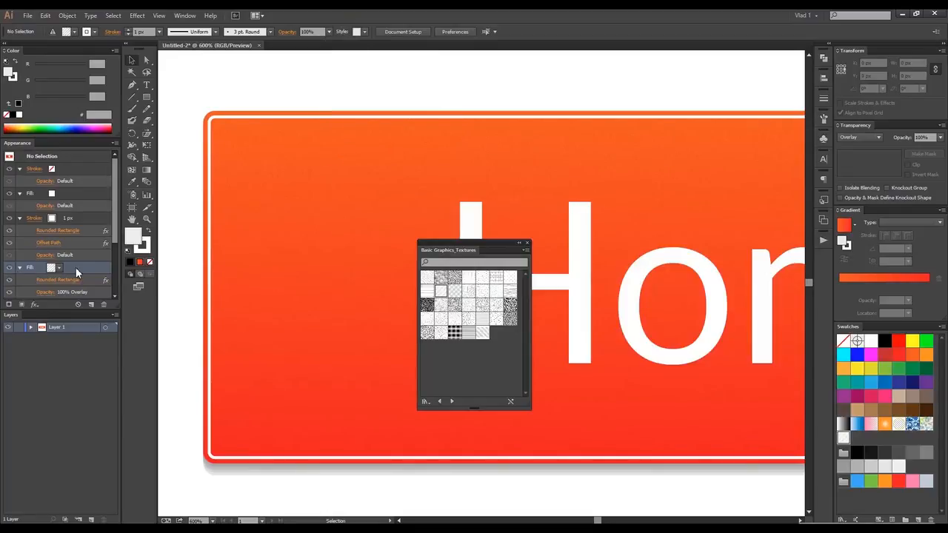
# - Select the Home text, duplicate its black film grain fill and remove the Film Grain effect from the upper copy
pyautogui.click(614, 212)
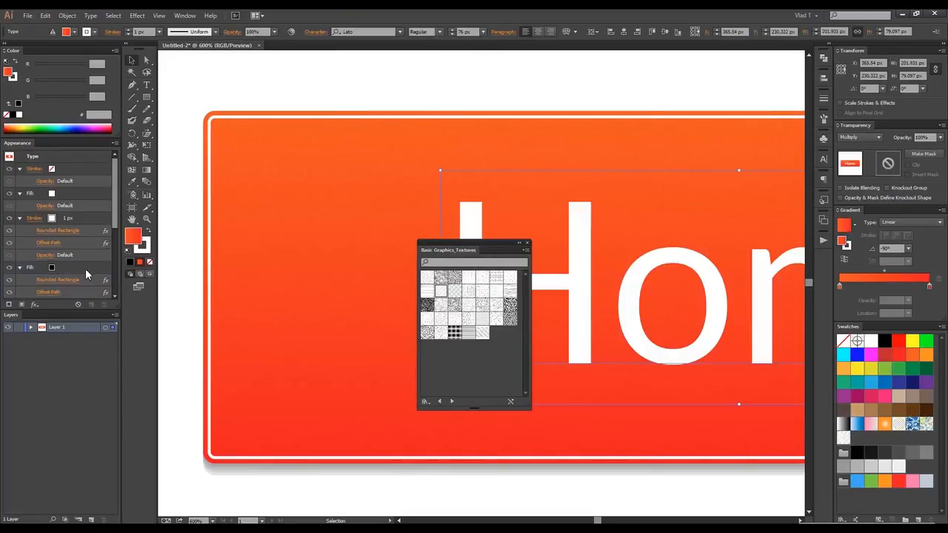
pyautogui.scroll(-3, 83, 231)
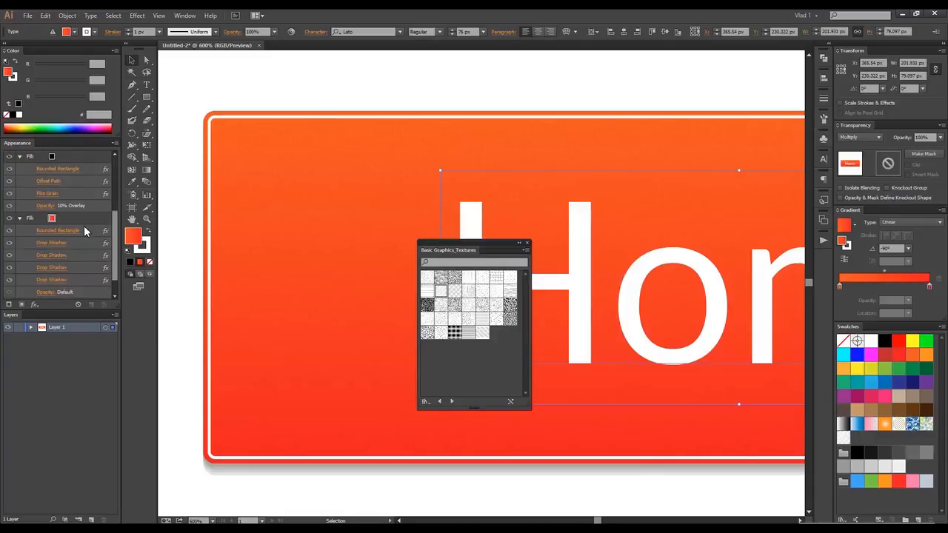
pyautogui.scroll(3, 84, 225)
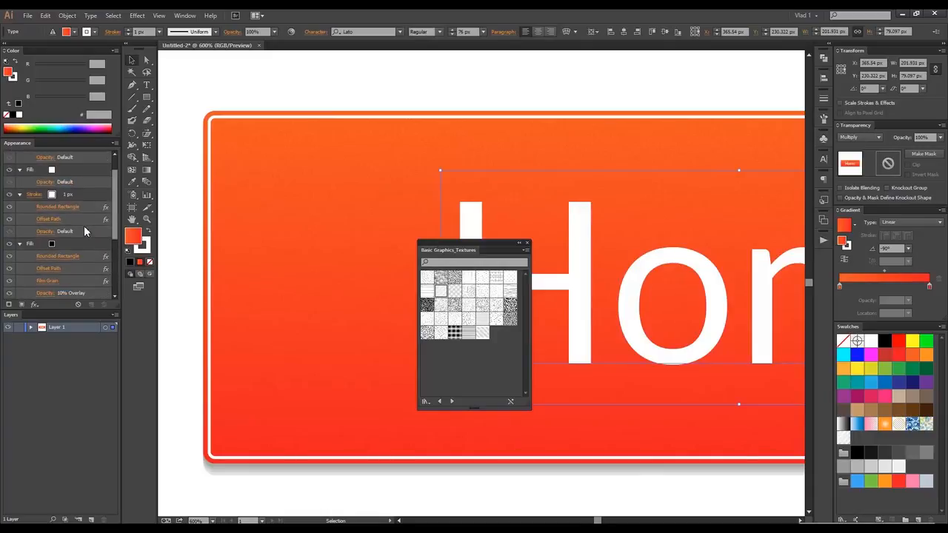
pyautogui.scroll(-1, 74, 243)
pyautogui.click(74, 231)
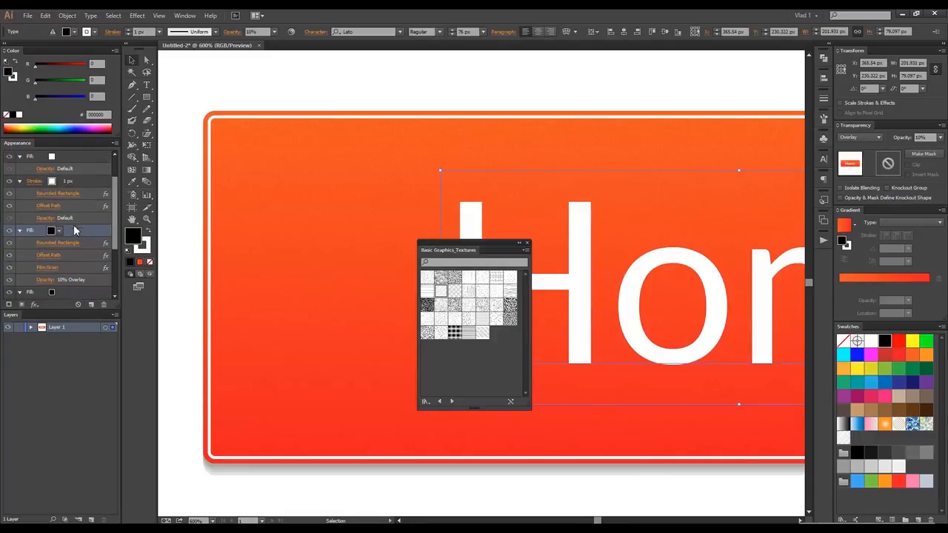
pyautogui.scroll(-1, 74, 271)
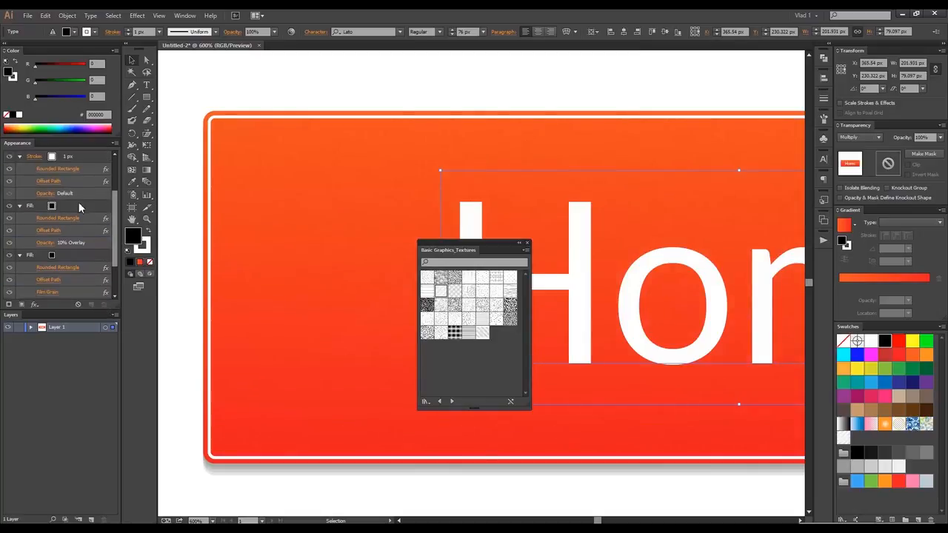
# - Apply the second swatch in the second row of the texture library to the upper fill copy and check the whole button
pyautogui.click(441, 292)
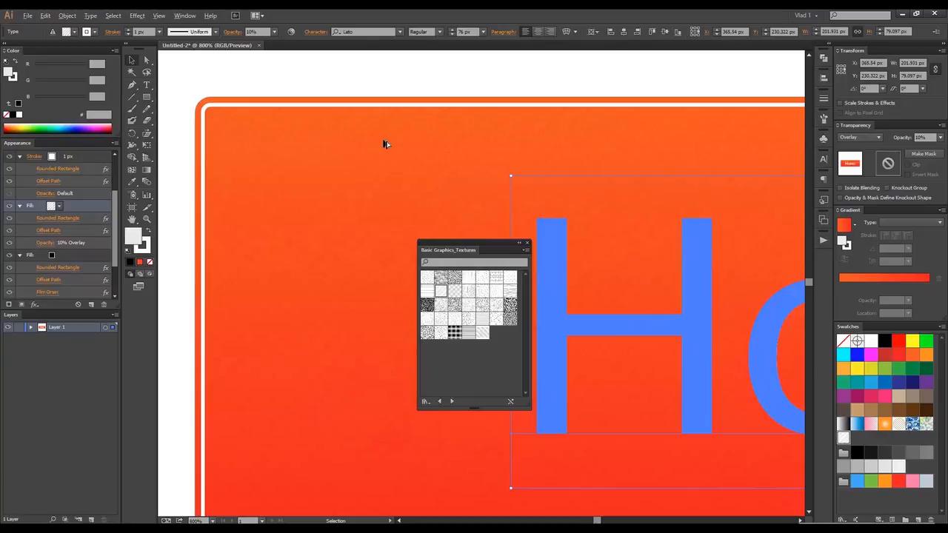
pyautogui.scroll(-4, 313, 216)
pyautogui.click(412, 159)
pyautogui.press('space')
pyautogui.moveTo(416, 162); pyautogui.dragTo(393, 152)
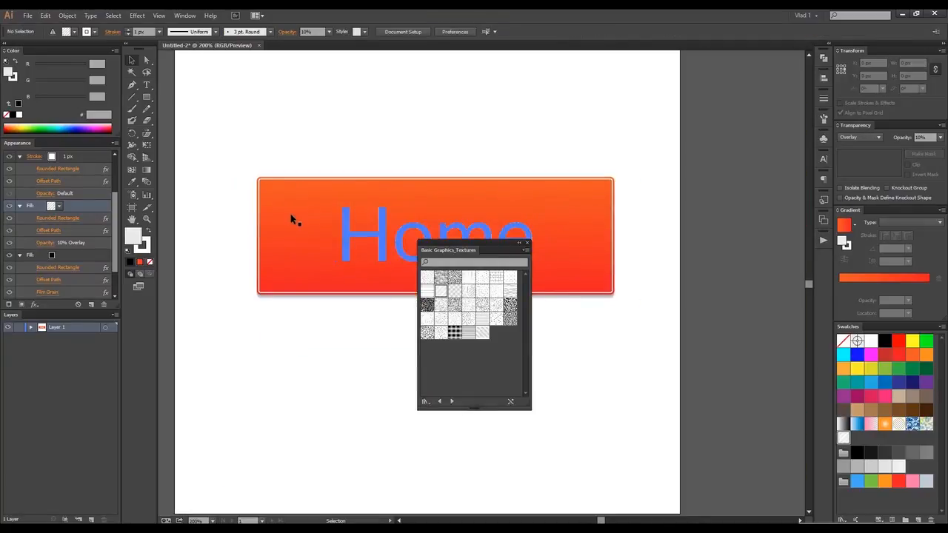
# - Set the Home text's texture pattern fill to 20% opacity and check the pattern up close
pyautogui.click(348, 228)
pyautogui.scroll(1, 208, 224)
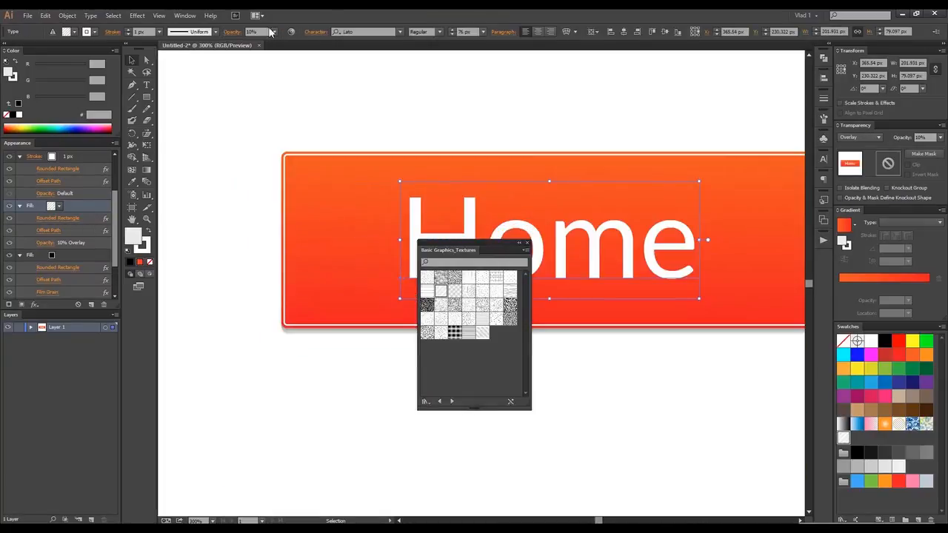
pyautogui.click(357, 138)
pyautogui.click(342, 202)
pyautogui.scroll(2, 342, 201)
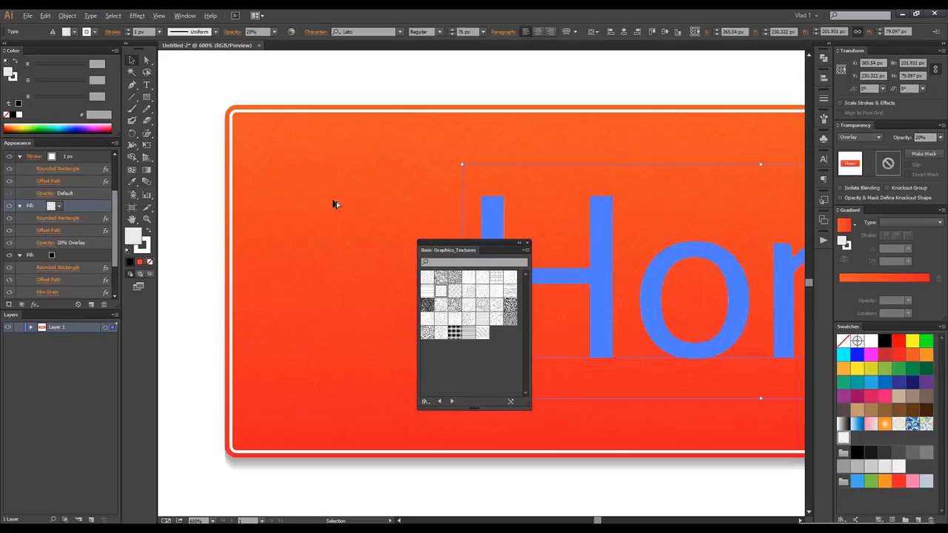
# - Try Diamond and two other texture swatches on the pattern fill, and return to the second swatch in the second row
pyautogui.click(457, 294)
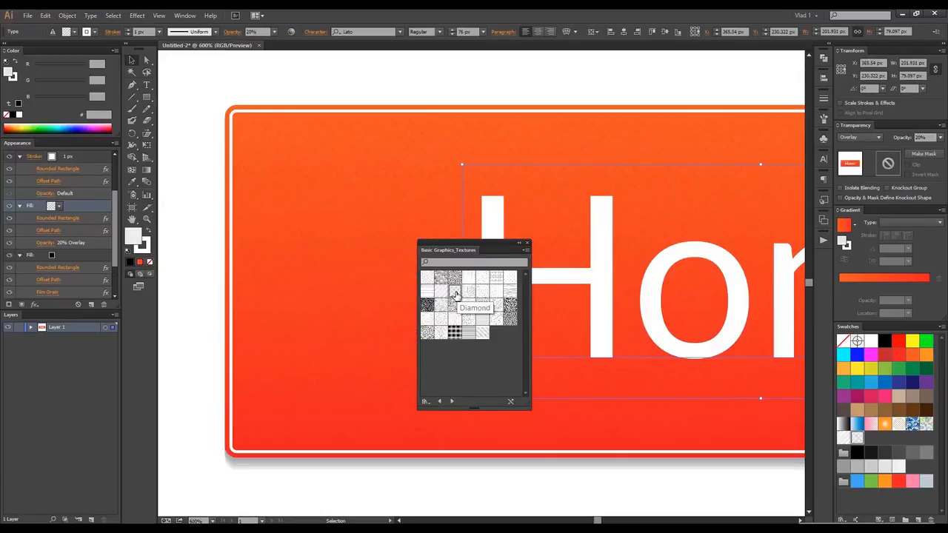
pyautogui.click(483, 326)
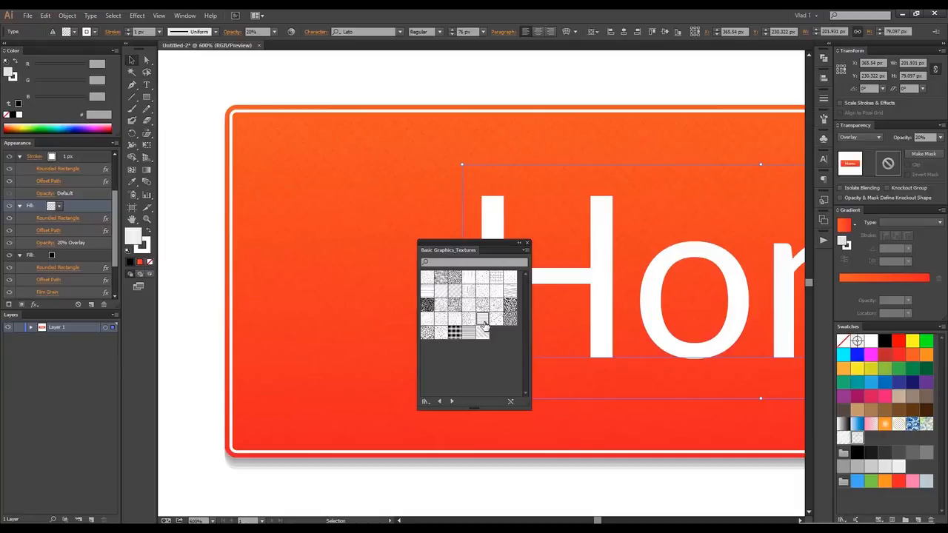
pyautogui.click(439, 332)
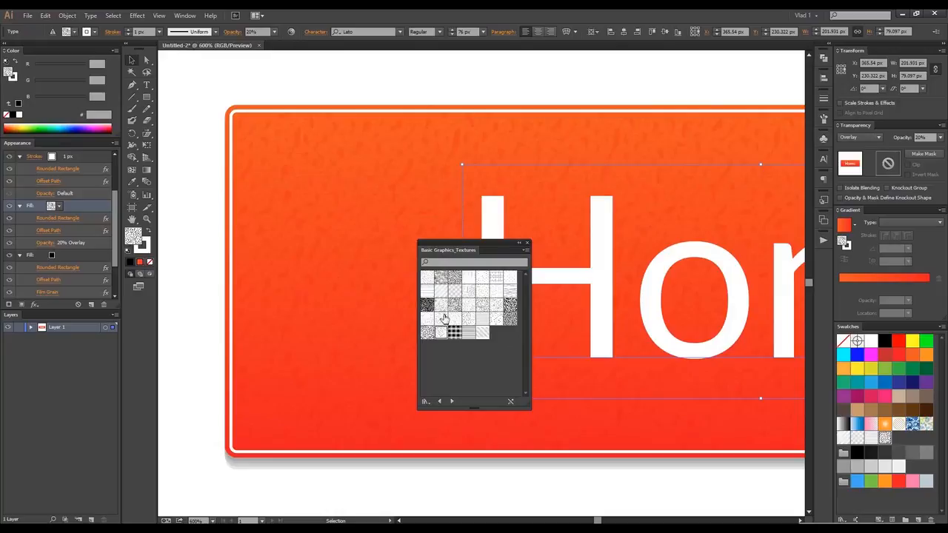
pyautogui.click(441, 291)
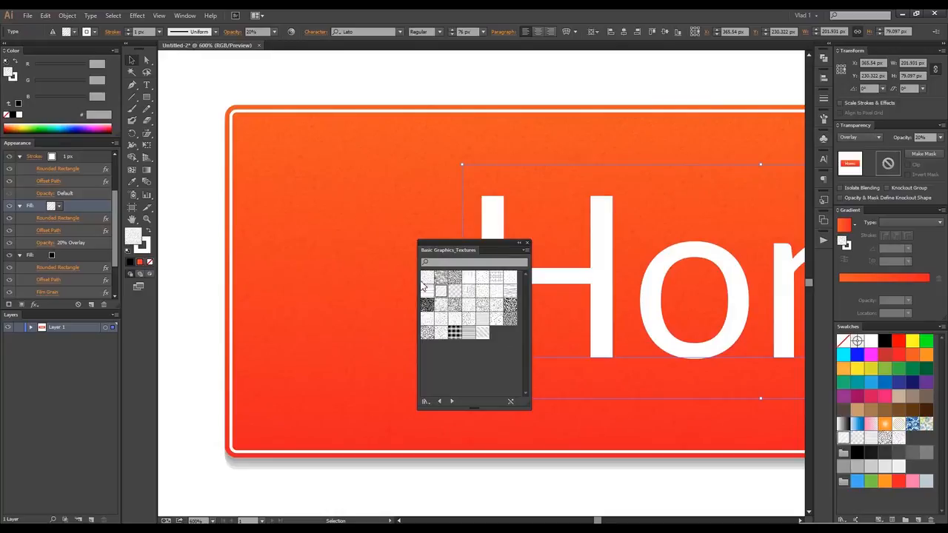
# - Deselect the text and examine how the texture looks on the whole button at smaller zoom levels
pyautogui.scroll(-2, 309, 66)
pyautogui.click(336, 67)
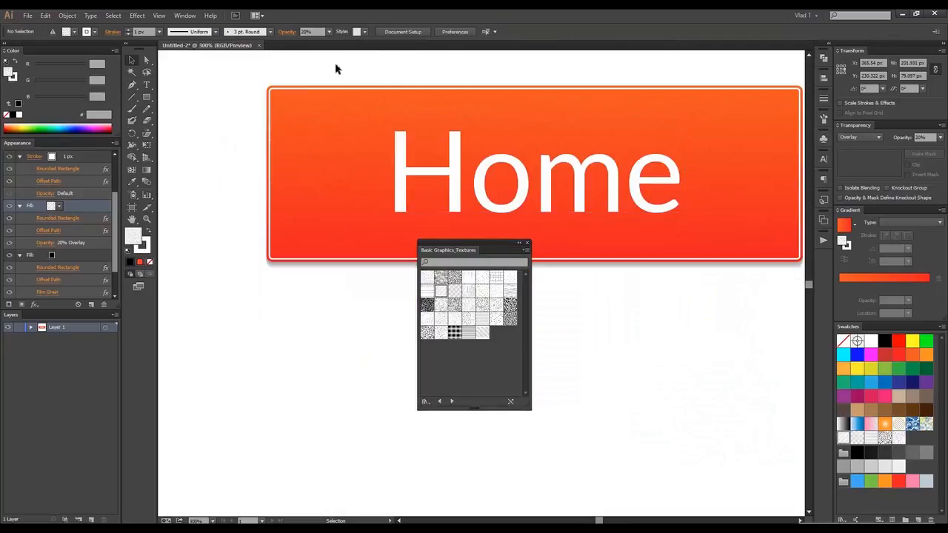
pyautogui.scroll(-1, 341, 66)
pyautogui.moveTo(345, 64); pyautogui.dragTo(319, 101)
pyautogui.scroll(-1, 296, 116)
pyautogui.scroll(-1, 319, 102)
pyautogui.scroll(1, 319, 101)
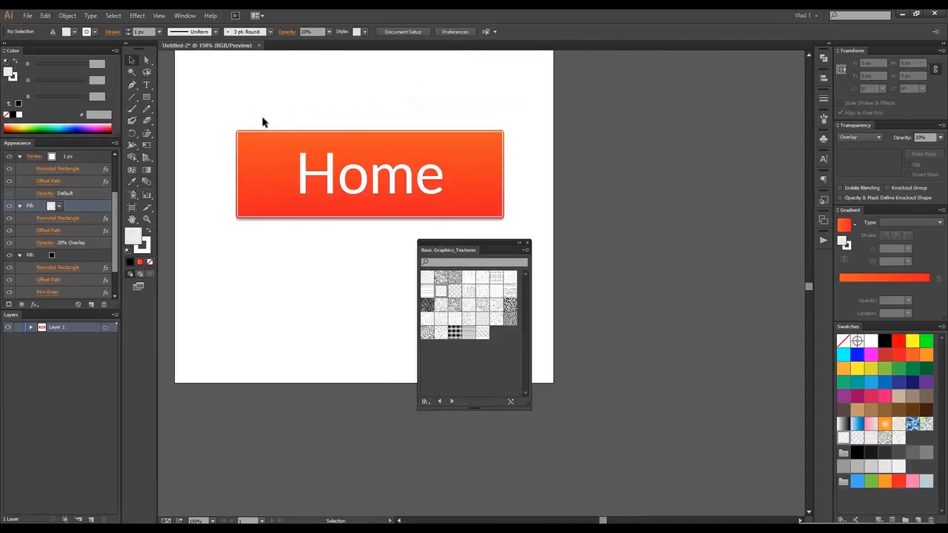
pyautogui.scroll(1, 263, 122)
pyautogui.moveTo(254, 121); pyautogui.dragTo(252, 143)
# - Duplicate the Home text's black film-grain fill and move the copy above the texture pattern fill
pyautogui.click(225, 194)
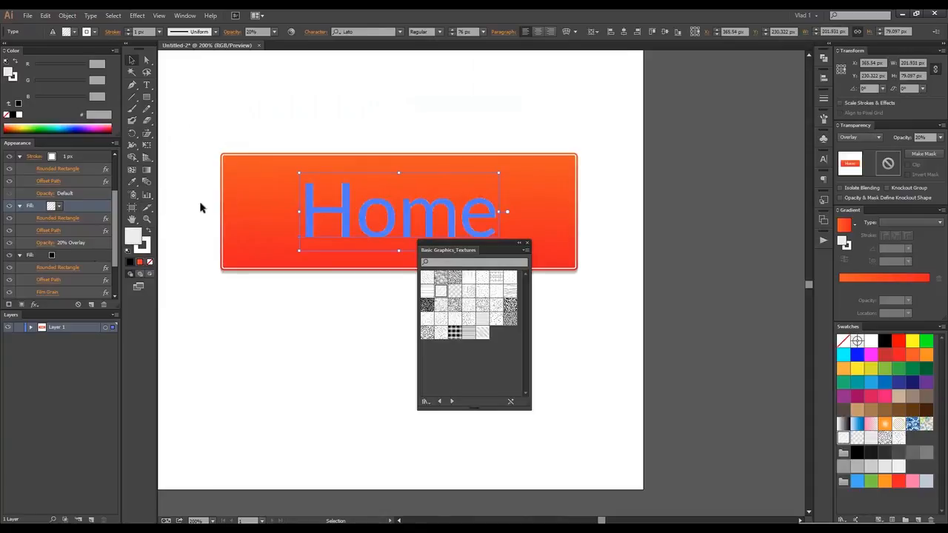
pyautogui.scroll(1, 82, 209)
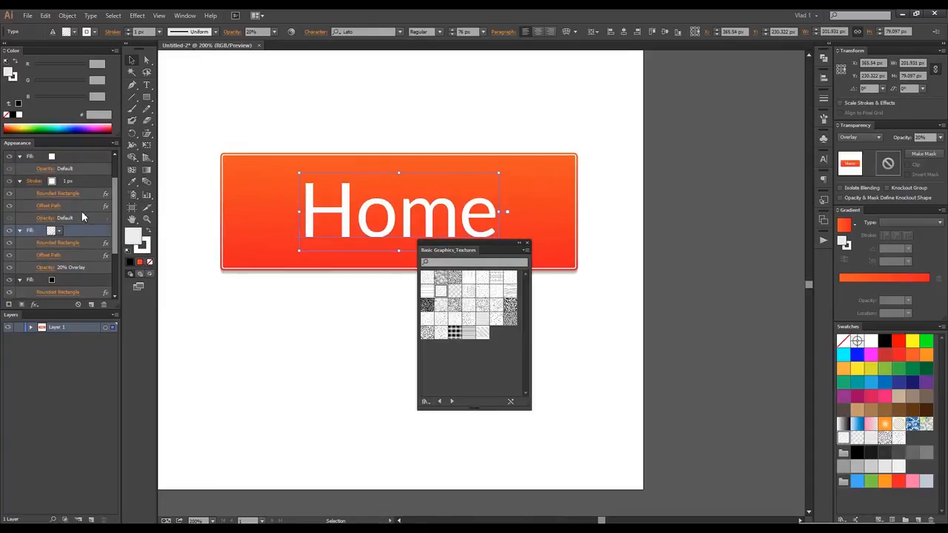
pyautogui.scroll(-1, 82, 211)
pyautogui.scroll(-1, 82, 217)
pyautogui.scroll(1, 80, 216)
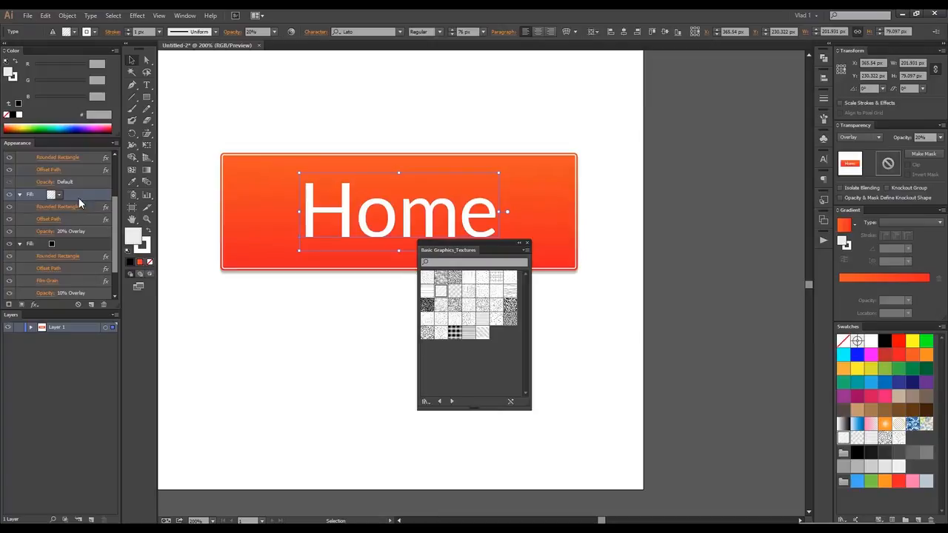
pyautogui.click(75, 243)
pyautogui.scroll(-2, 78, 244)
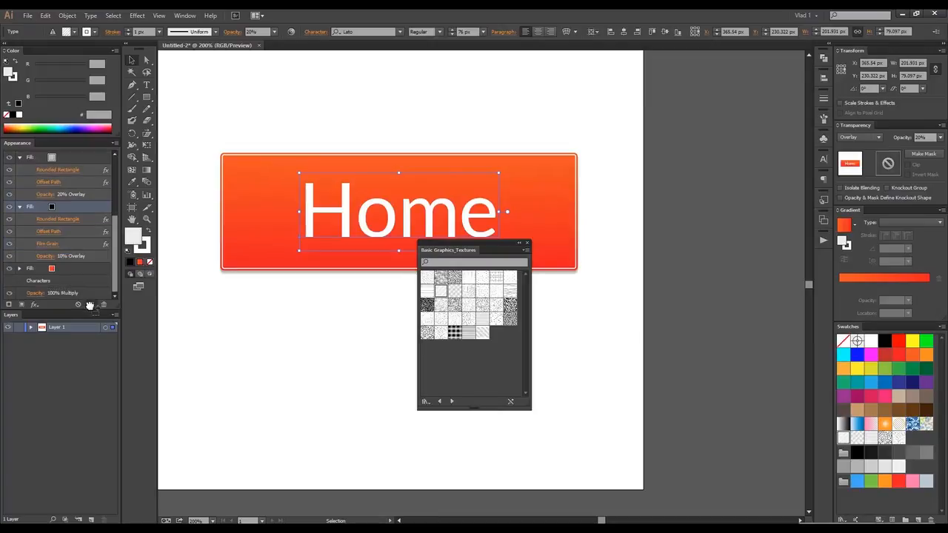
pyautogui.scroll(1, 81, 244)
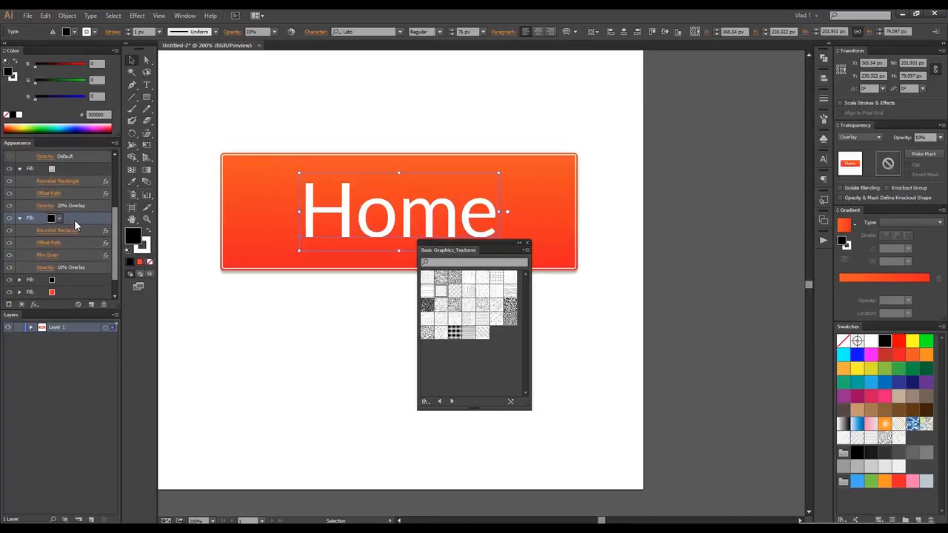
pyautogui.moveTo(74, 224); pyautogui.dragTo(76, 167)
# - Reset the upper black fill's opacity settings to default and delete its Film Grain effect
pyautogui.scroll(1, 80, 178)
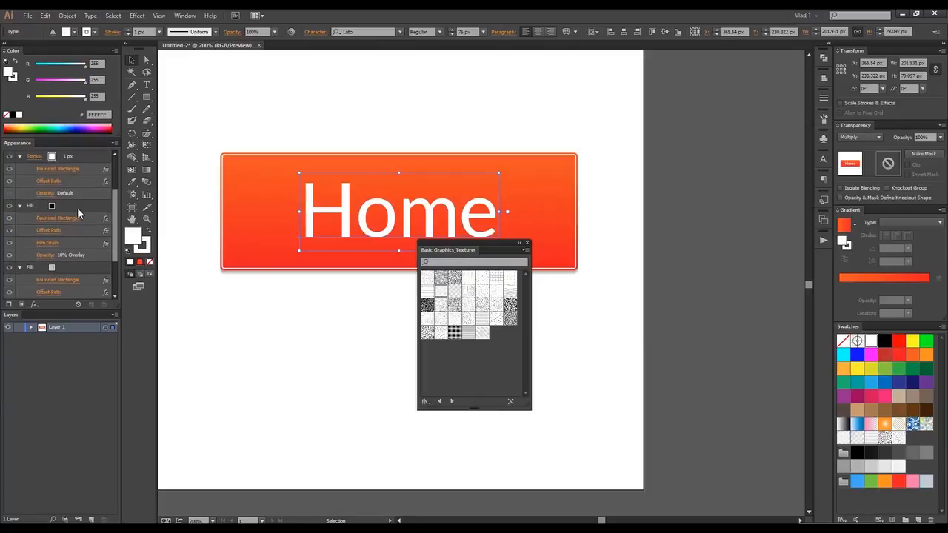
pyautogui.click(77, 208)
pyautogui.click(74, 254)
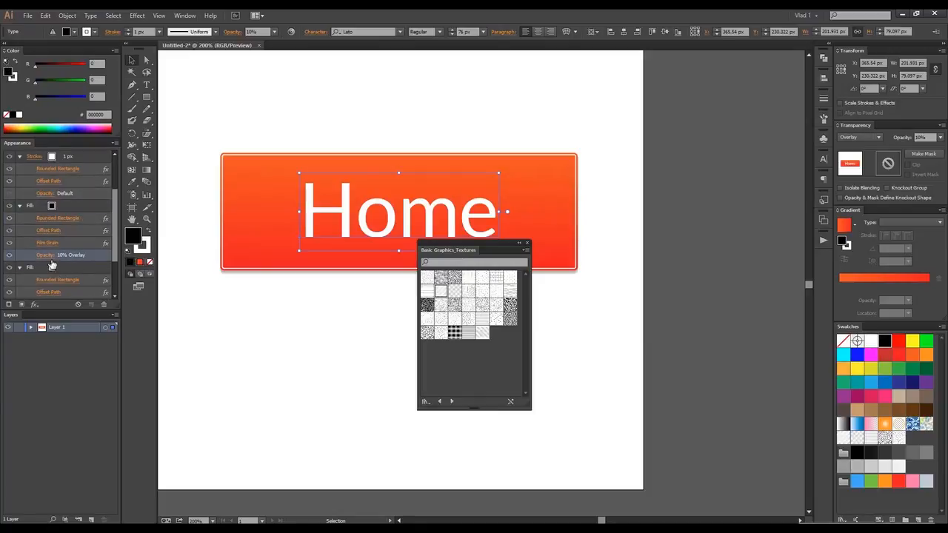
pyautogui.click(103, 303)
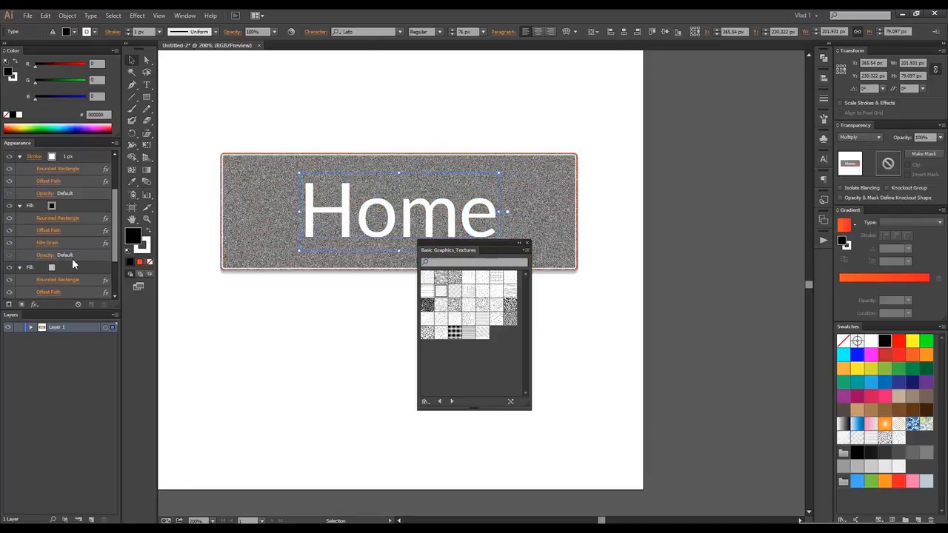
pyautogui.click(75, 243)
pyautogui.click(104, 303)
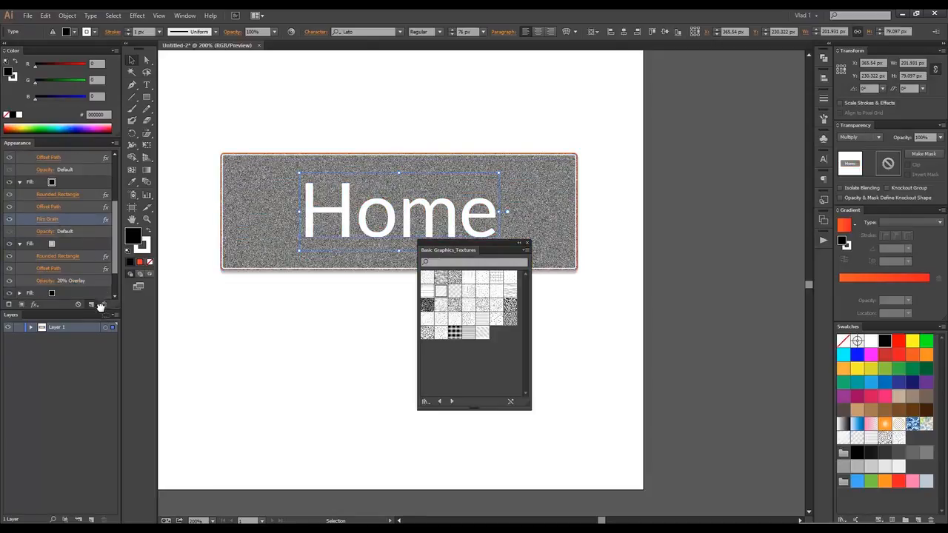
# - Delete the Offset Path effects from the white 1 px stroke and from the upper black fill
pyautogui.scroll(1, 83, 221)
pyautogui.moveTo(77, 207); pyautogui.dragTo(104, 304)
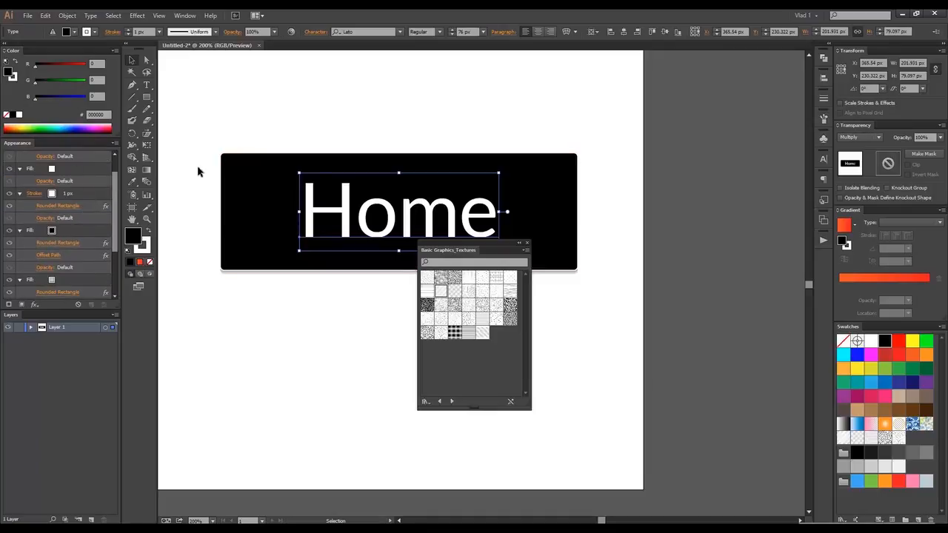
pyautogui.scroll(3, 215, 173)
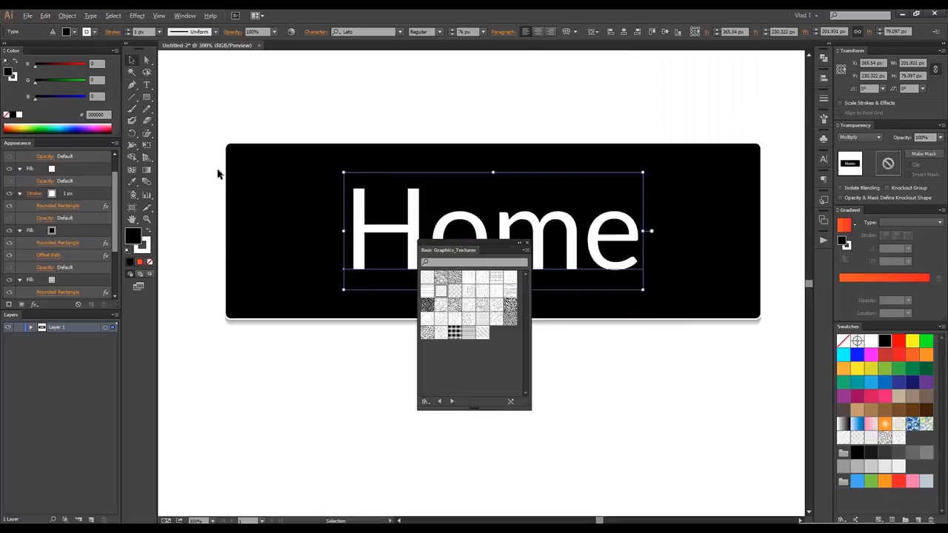
pyautogui.scroll(-1, 200, 146)
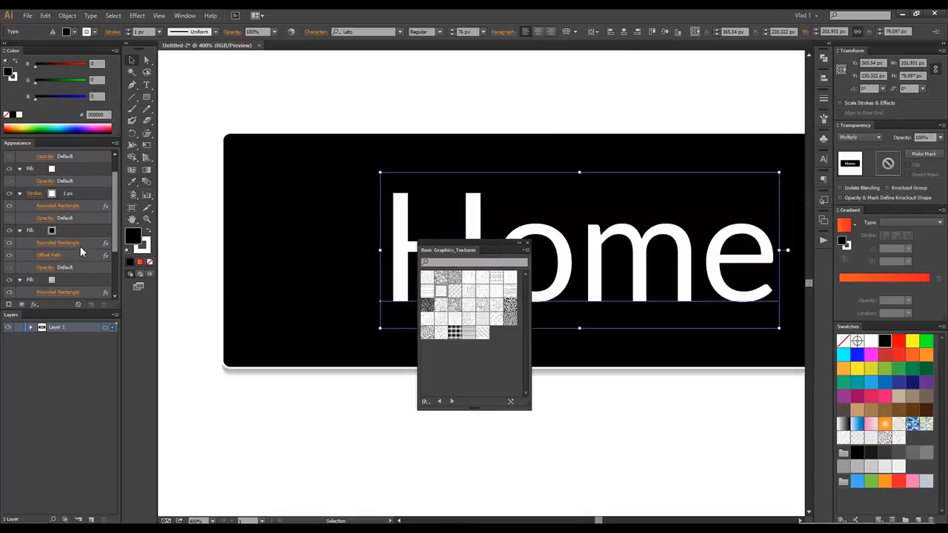
pyautogui.scroll(-3, 80, 248)
pyautogui.scroll(2, 80, 242)
pyautogui.moveTo(78, 221); pyautogui.dragTo(104, 305)
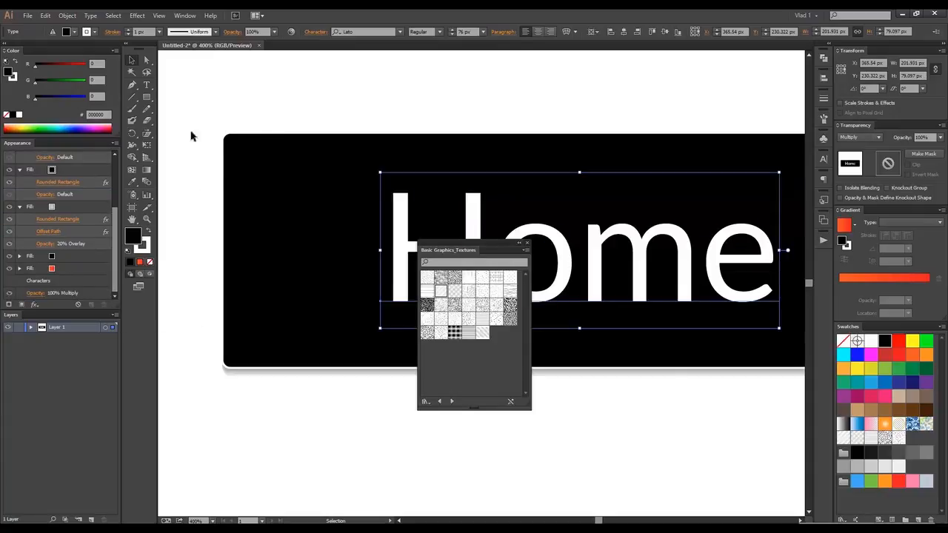
# - Select the upper black fill in the Home text's appearance stack
pyautogui.scroll(2, 85, 197)
pyautogui.click(105, 206)
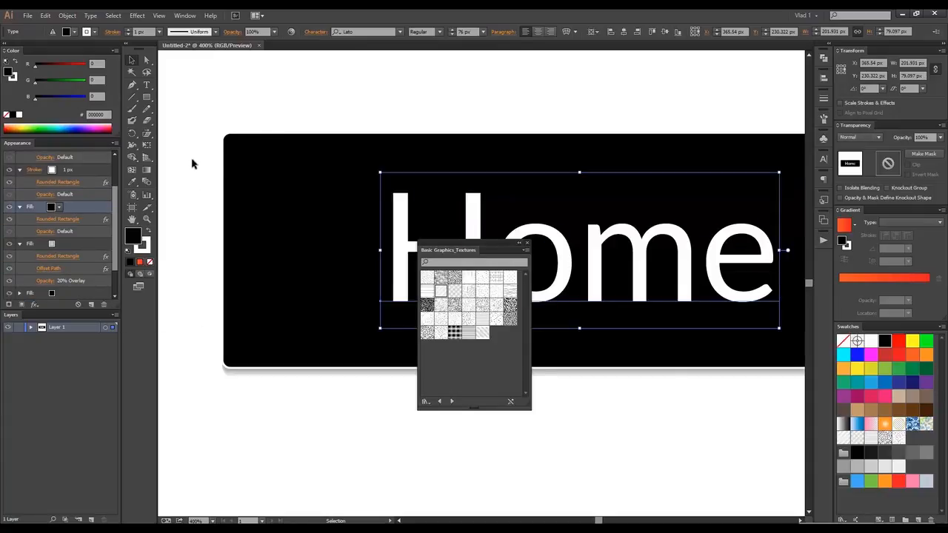
pyautogui.scroll(-1, 189, 170)
pyautogui.scroll(-2, 69, 207)
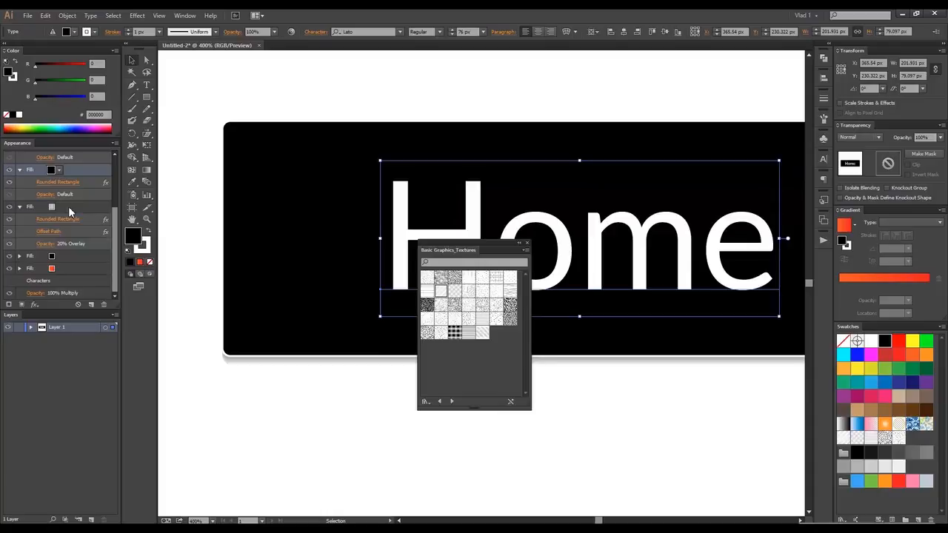
pyautogui.scroll(2, 68, 206)
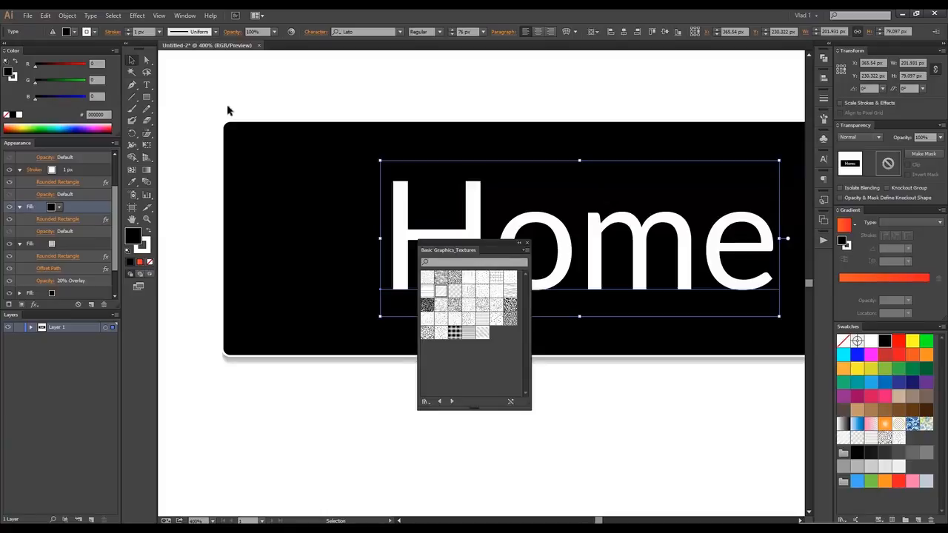
pyautogui.click(137, 16)
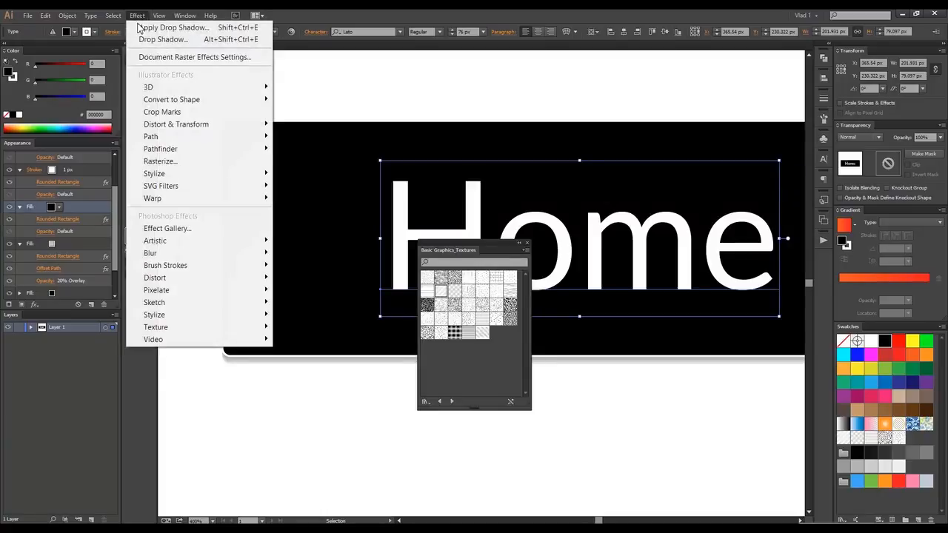
pyautogui.moveTo(220, 125)
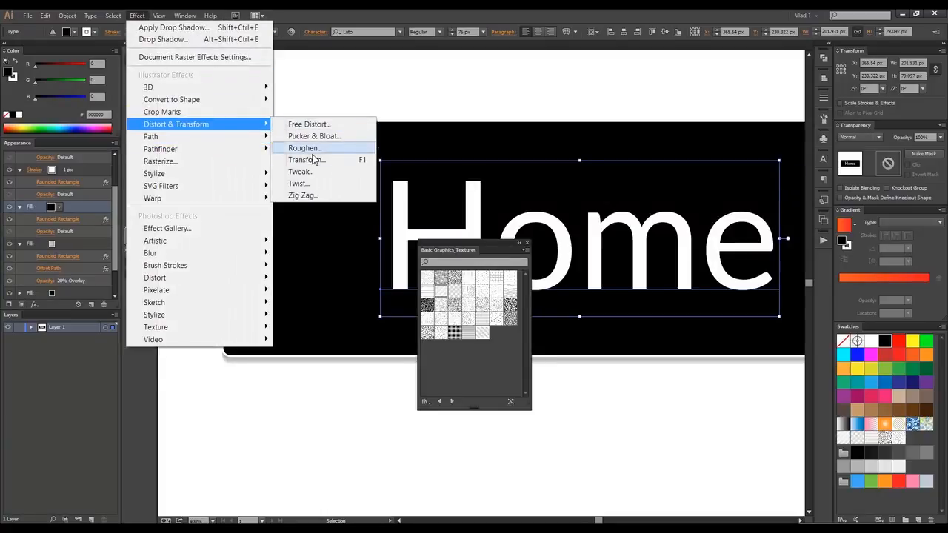
pyautogui.click(314, 160)
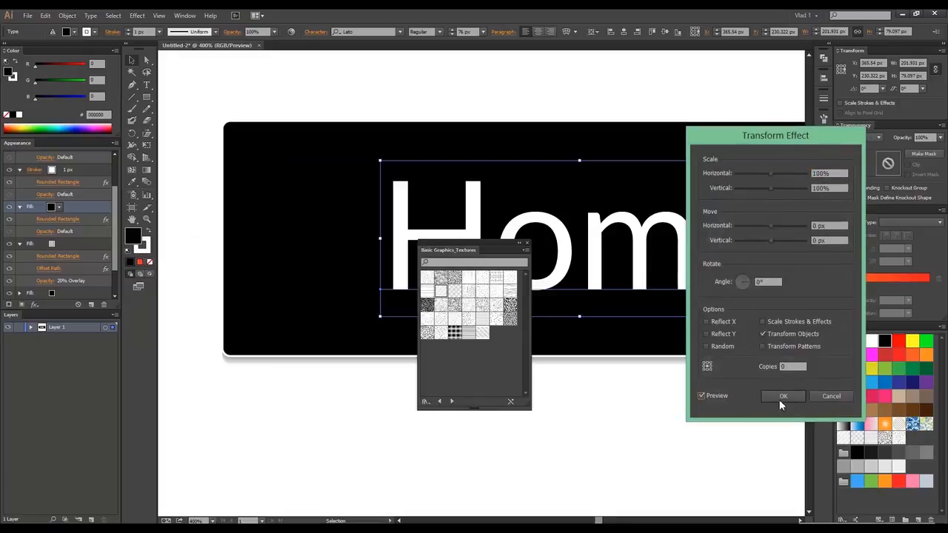
pyautogui.click(830, 398)
# - Recolor the upper fill white and start a Transform effect on it with 50% vertical scale
pyautogui.click(871, 342)
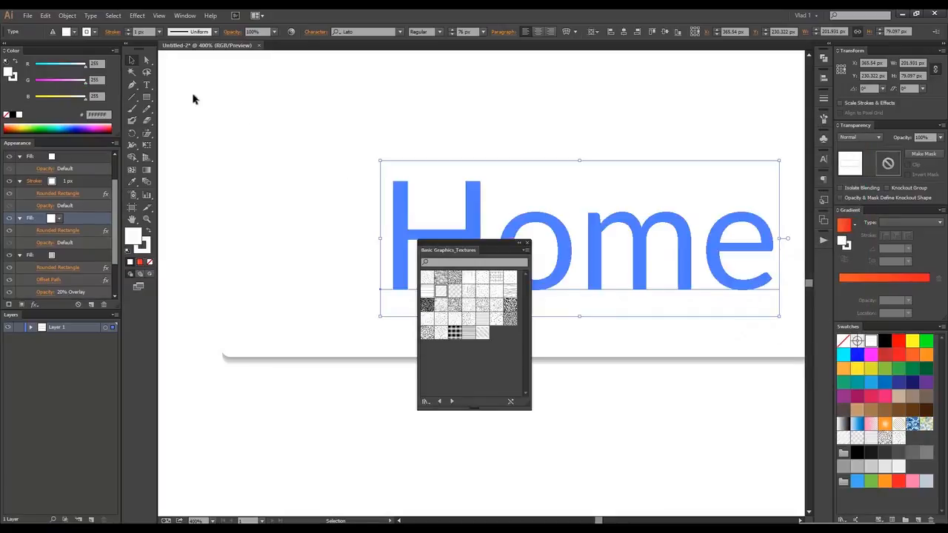
pyautogui.click(114, 16)
pyautogui.moveTo(137, 16)
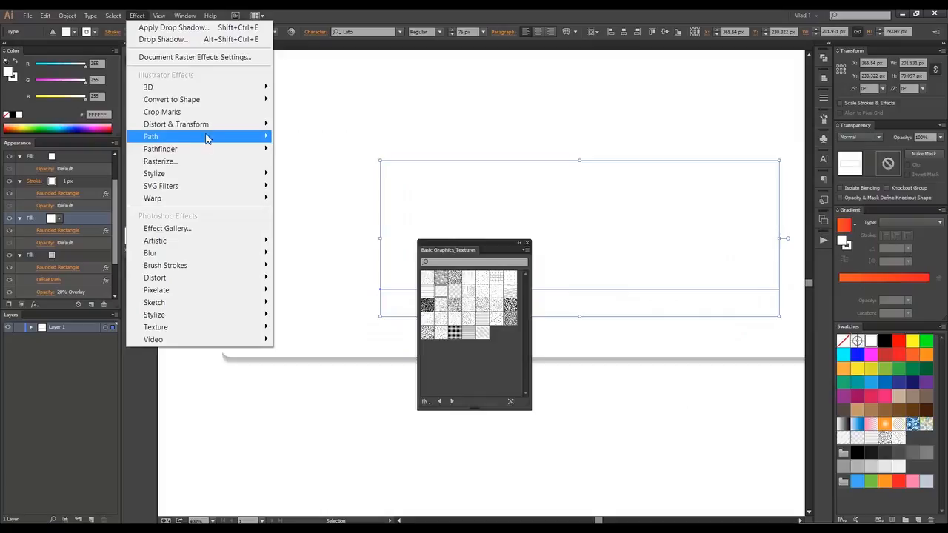
pyautogui.moveTo(209, 126)
pyautogui.click(334, 159)
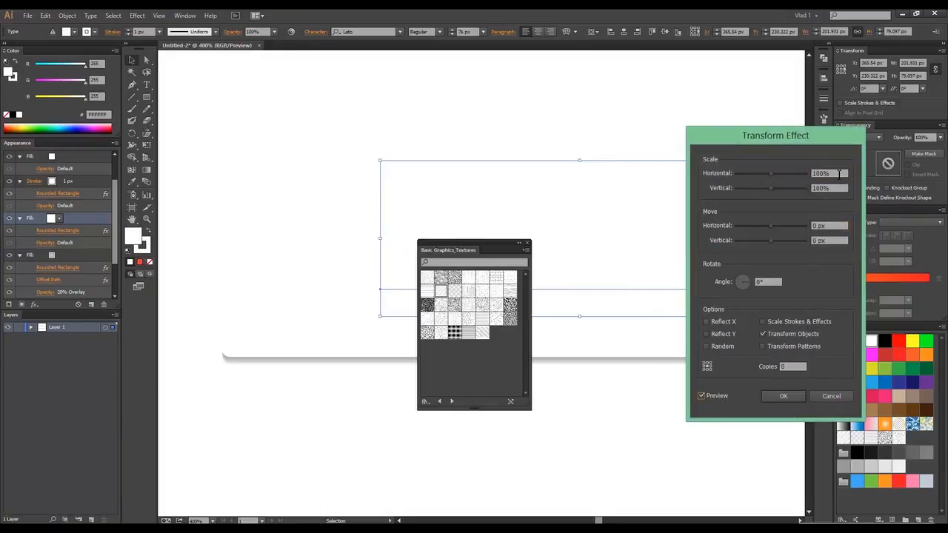
pyautogui.write('50')
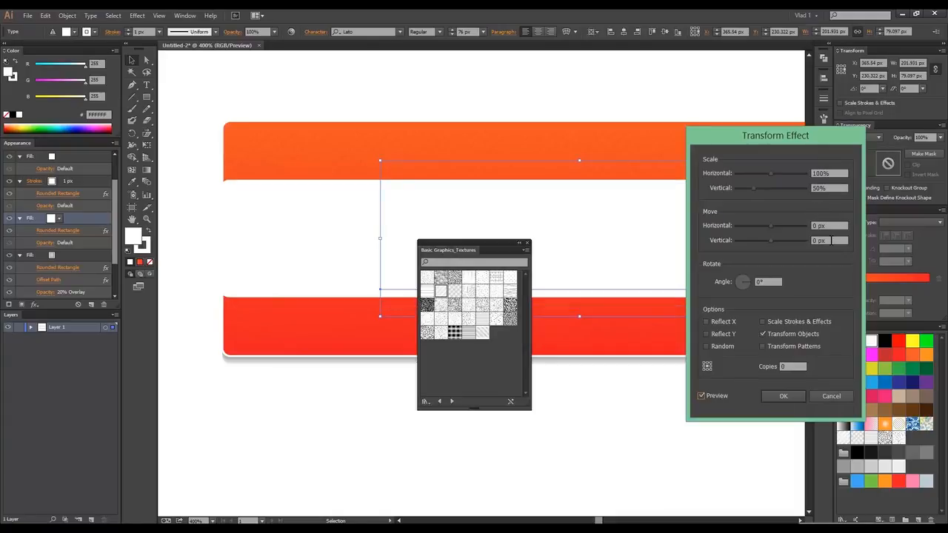
# - Set the Transform effect's vertical move to -30 px and horizontal scale to 110%, and apply it
pyautogui.hotkey('shift', 'Up')
pyautogui.hotkey('shift', 'Down')
pyautogui.hotkey('shift', 'Down')
pyautogui.hotkey('shift', 'Down')
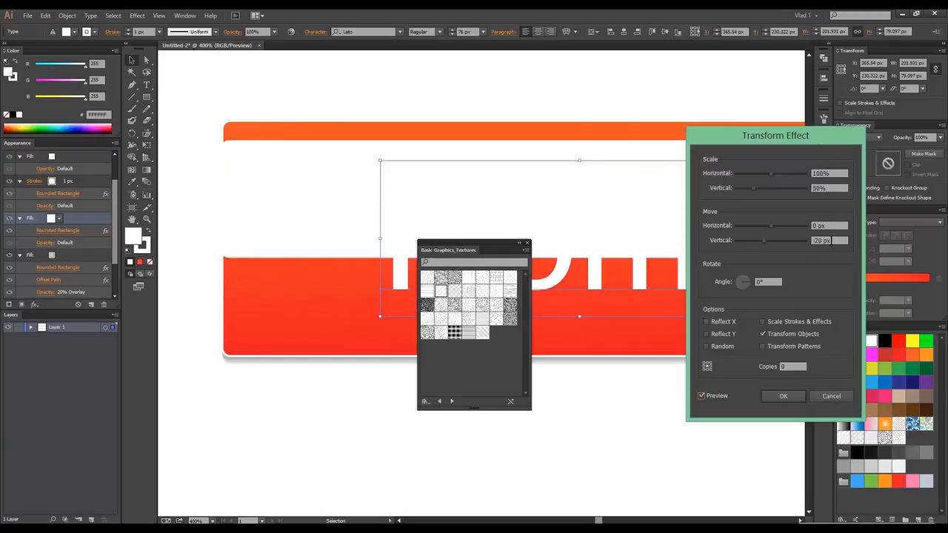
pyautogui.hotkey('shift', 'Down')
pyautogui.press('Up')
pyautogui.press('Up')
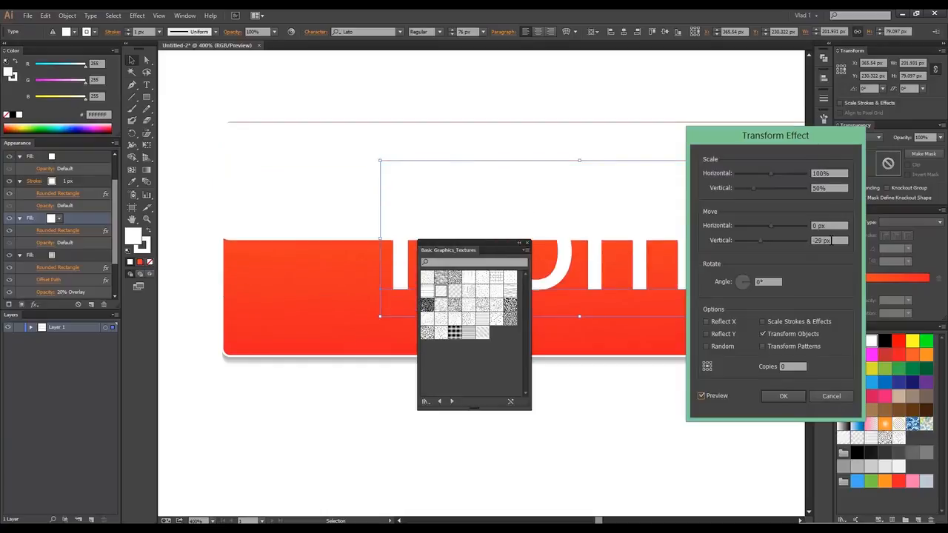
pyautogui.press('Down')
pyautogui.press('Down')
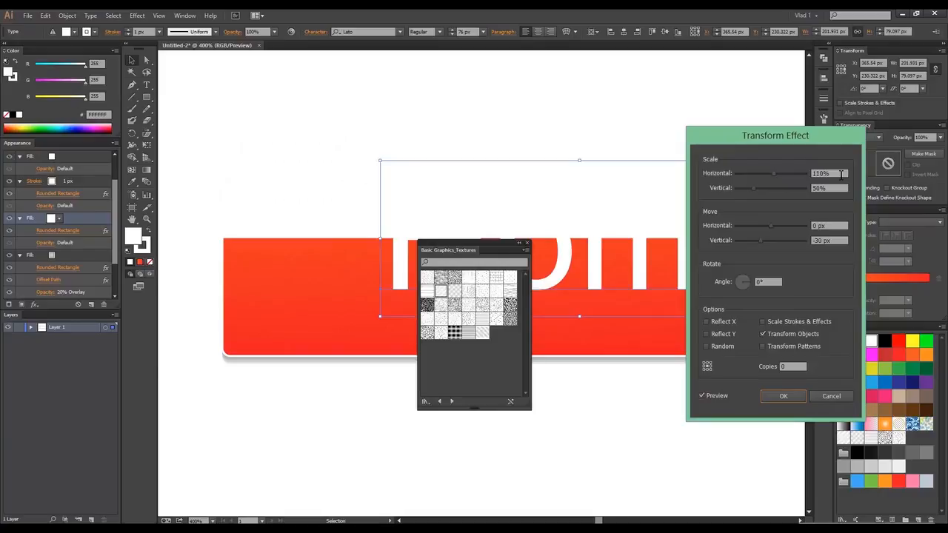
pyautogui.click(776, 394)
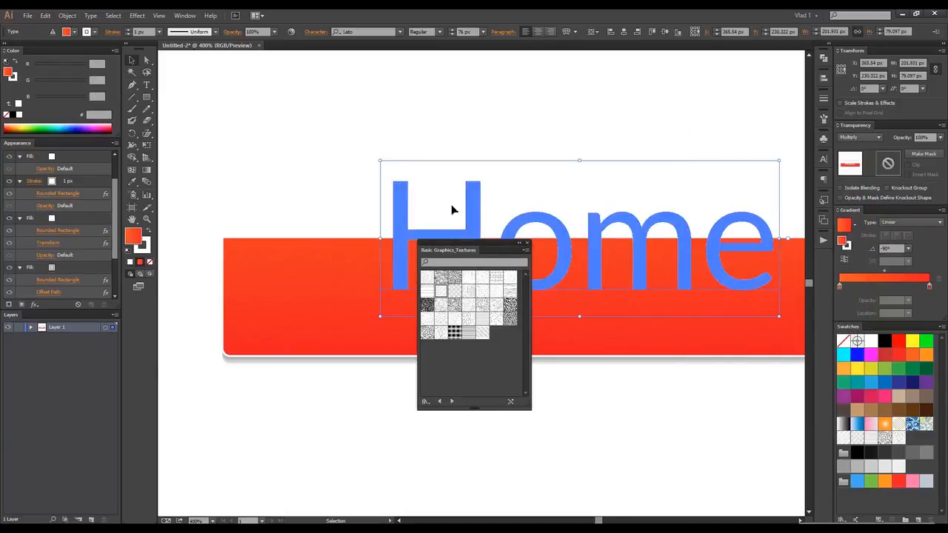
# - Set the opacity of the transformed white fill to 60%
pyautogui.click(74, 219)
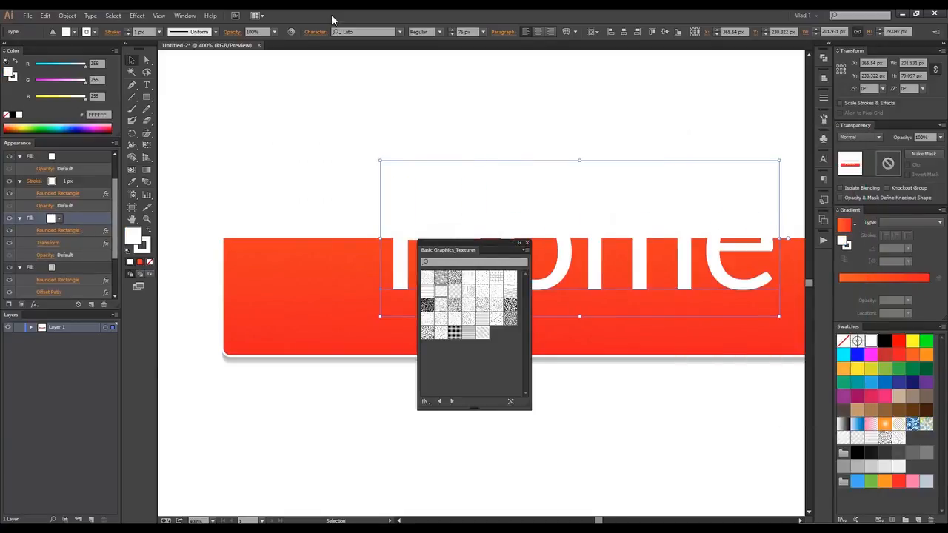
pyautogui.write('60')
pyautogui.press('Return')
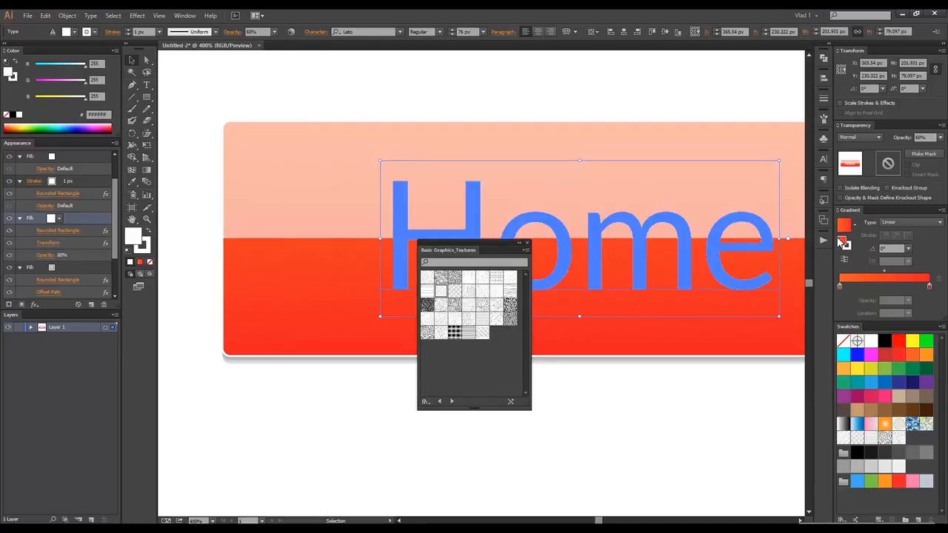
# - Give the transformed fill a linear gradient with white at both stops and an angle of -90°
pyautogui.click(848, 229)
pyautogui.moveTo(872, 343); pyautogui.dragTo(840, 287)
pyautogui.moveTo(932, 291); pyautogui.dragTo(930, 287)
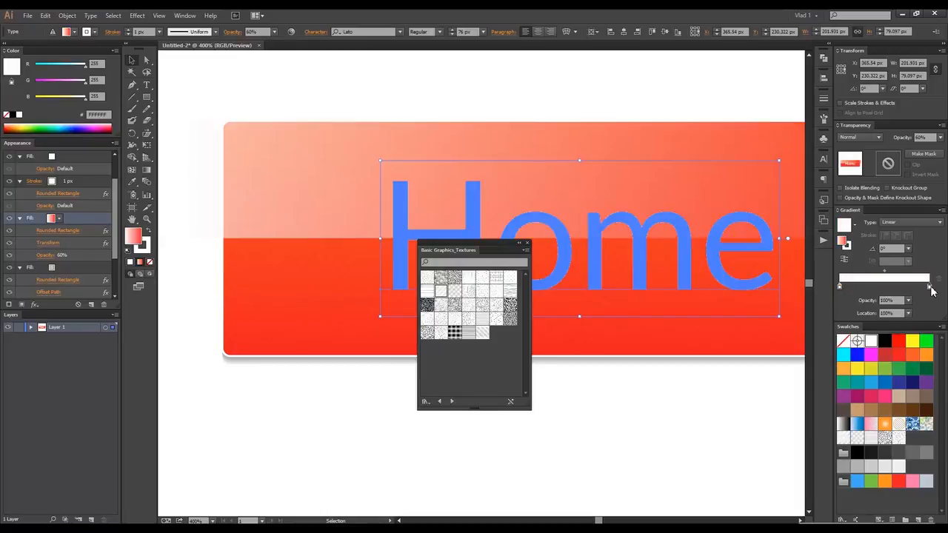
pyautogui.scroll(-4, 898, 251)
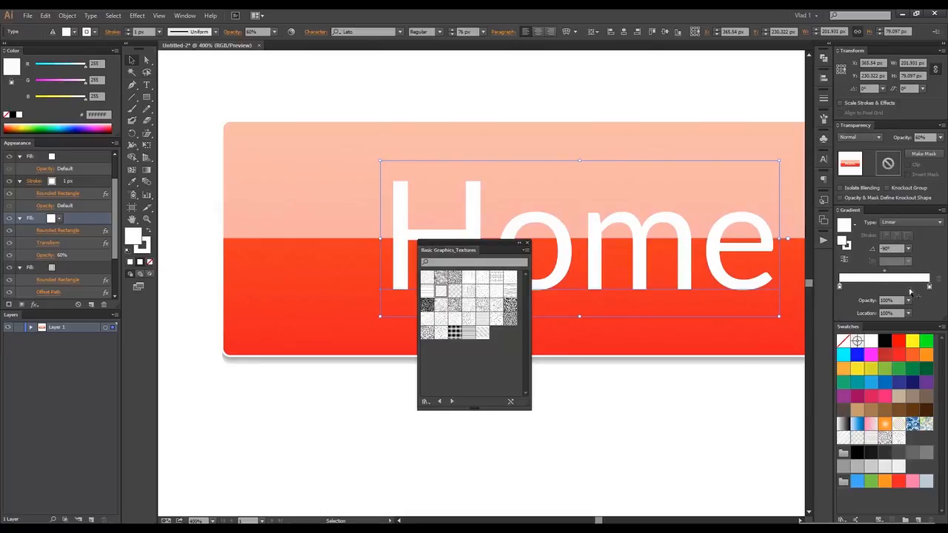
# - Lower the first white gradient stop's opacity and set the last stop's opacity to 20%
pyautogui.scroll(-7, 901, 300)
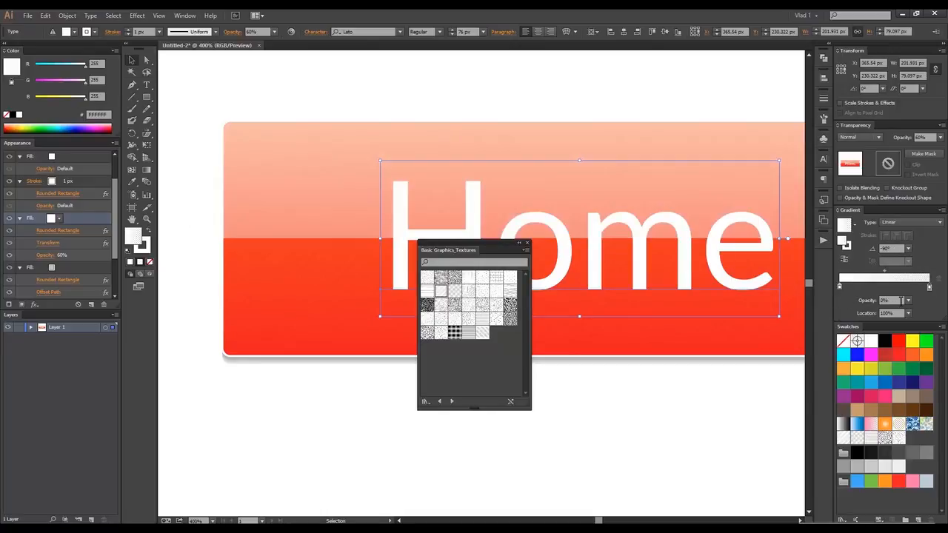
pyautogui.click(841, 287)
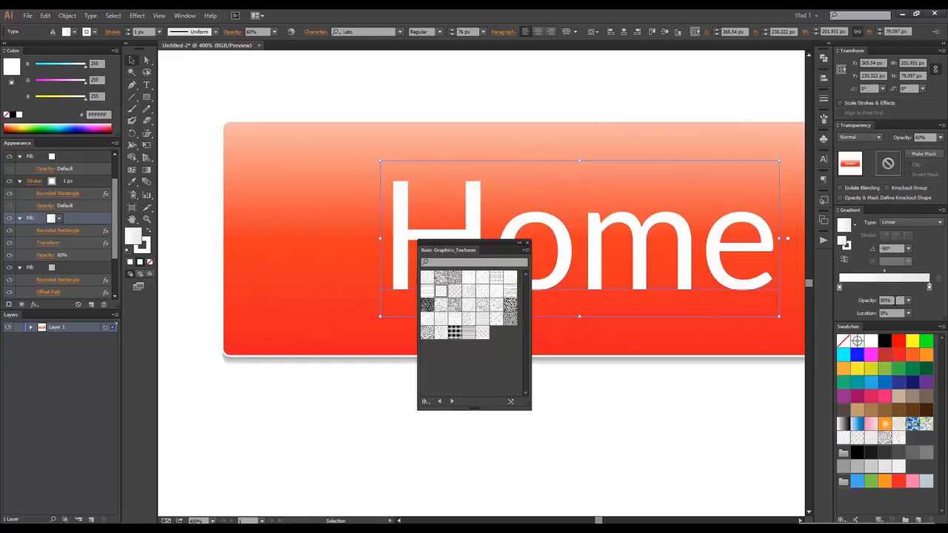
pyautogui.scroll(-1, 900, 300)
pyautogui.click(930, 288)
pyautogui.scroll(1, 896, 301)
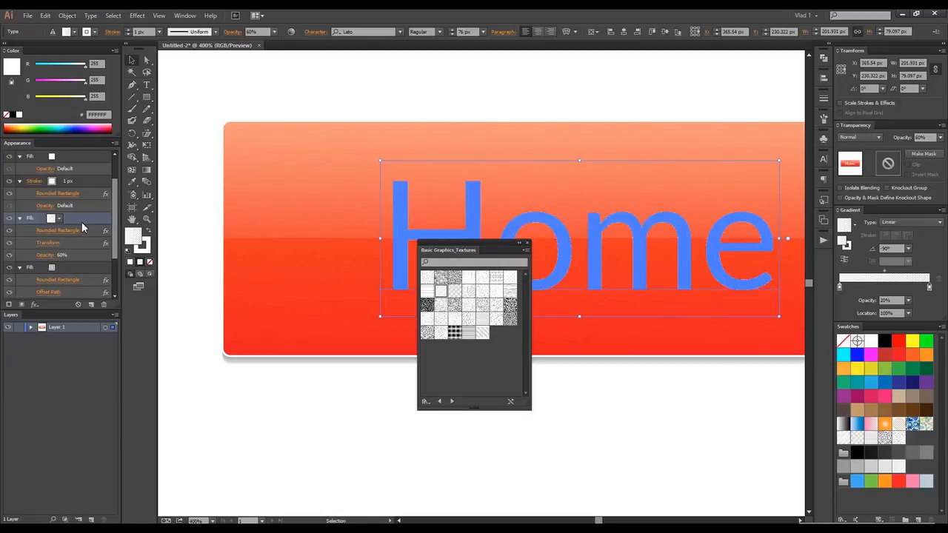
# - Try several blending modes on the white gradient fill and settle on Overlay
pyautogui.click(46, 255)
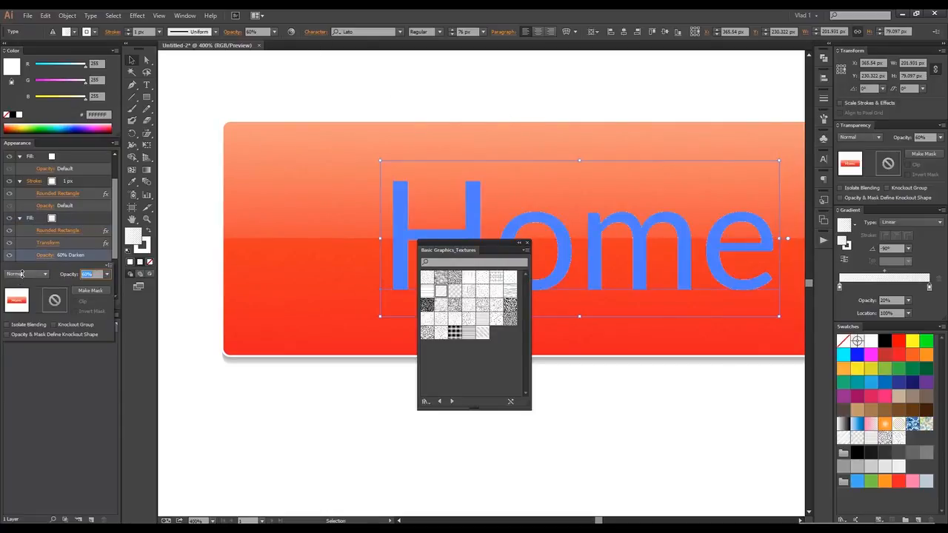
pyautogui.scroll(-2, 23, 275)
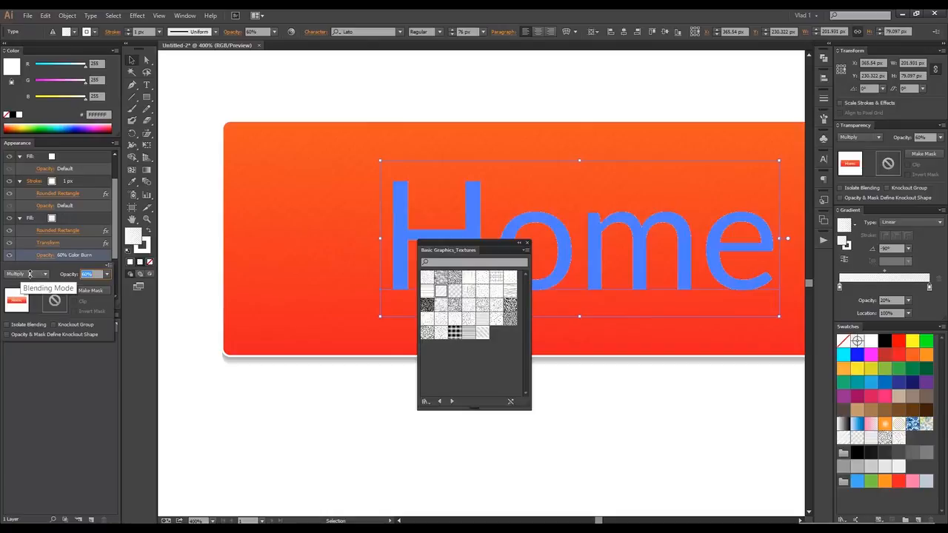
pyautogui.scroll(-1, 29, 275)
pyautogui.scroll(-1, 30, 275)
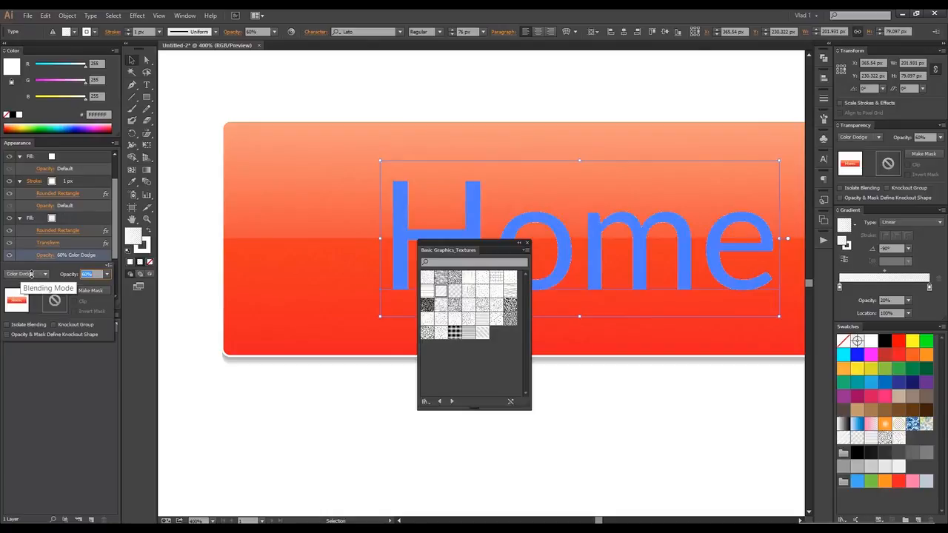
pyautogui.scroll(-1, 37, 274)
pyautogui.scroll(1, 36, 276)
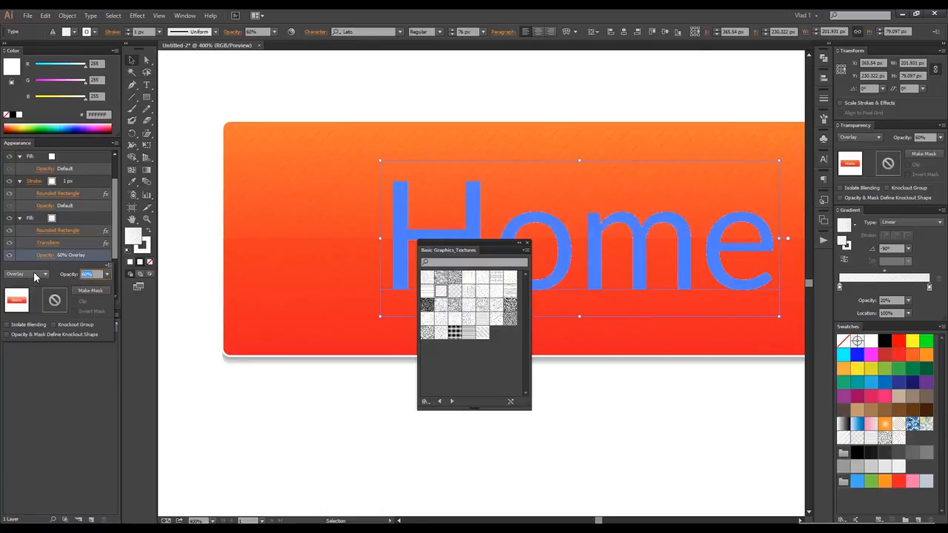
# - Deselect the text to check the whole button at smaller zoom, and close the Basic Graphics_Textures library
pyautogui.click(363, 98)
pyautogui.click(362, 97)
pyautogui.scroll(-4, 361, 97)
pyautogui.moveTo(355, 82); pyautogui.dragTo(348, 106)
pyautogui.scroll(-1, 324, 108)
pyautogui.scroll(1, 379, 105)
pyautogui.click(526, 242)
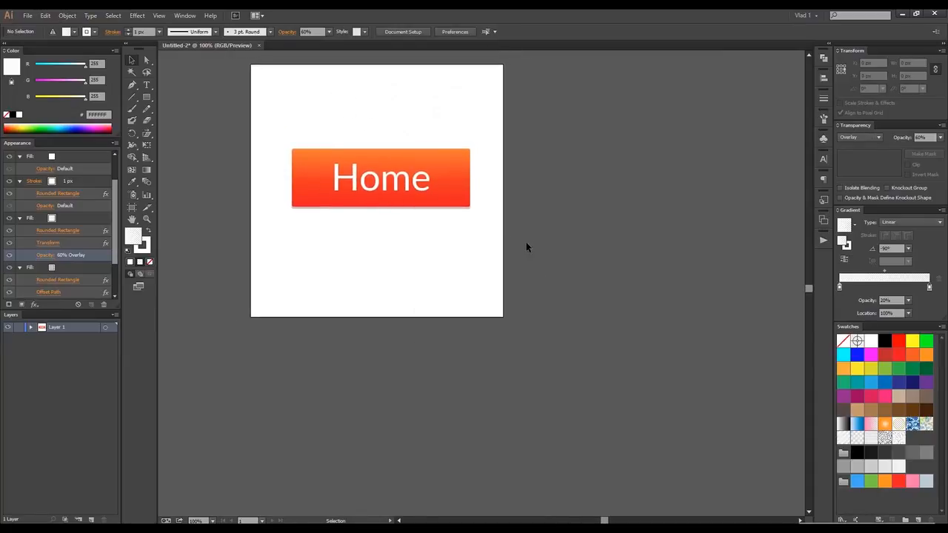